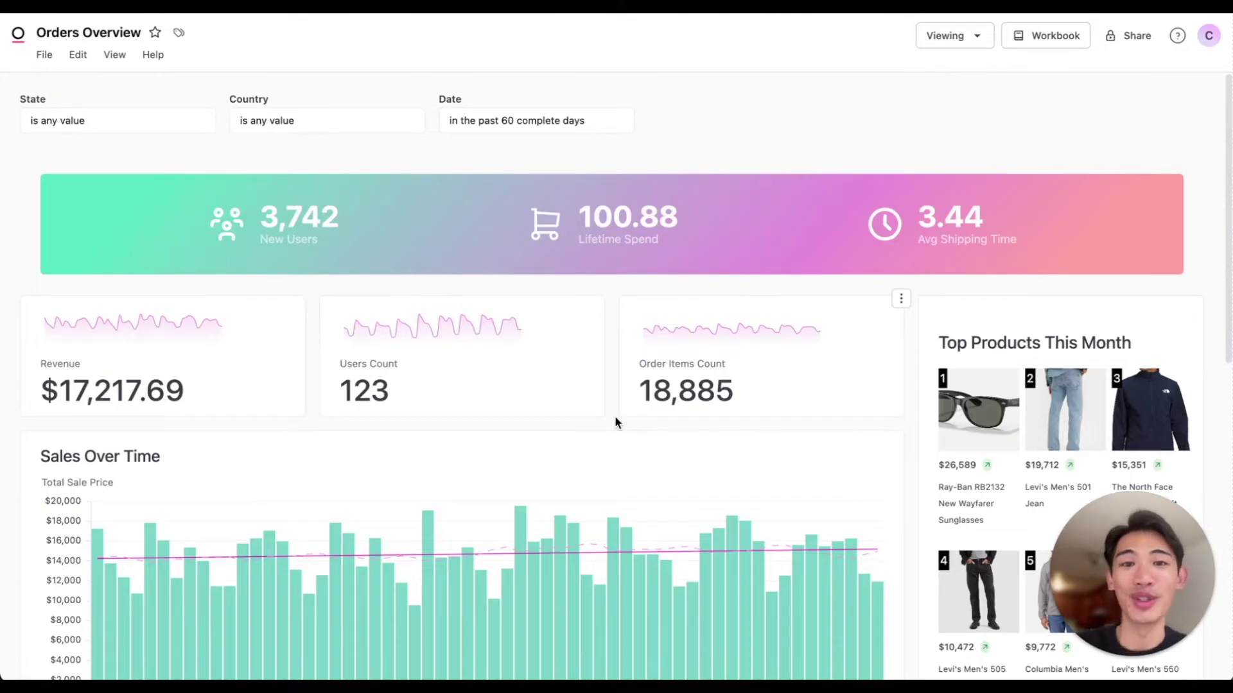
Step: Filter the Orders Overview dashboard to Country USA
scroll(616, 421, "down", 2)
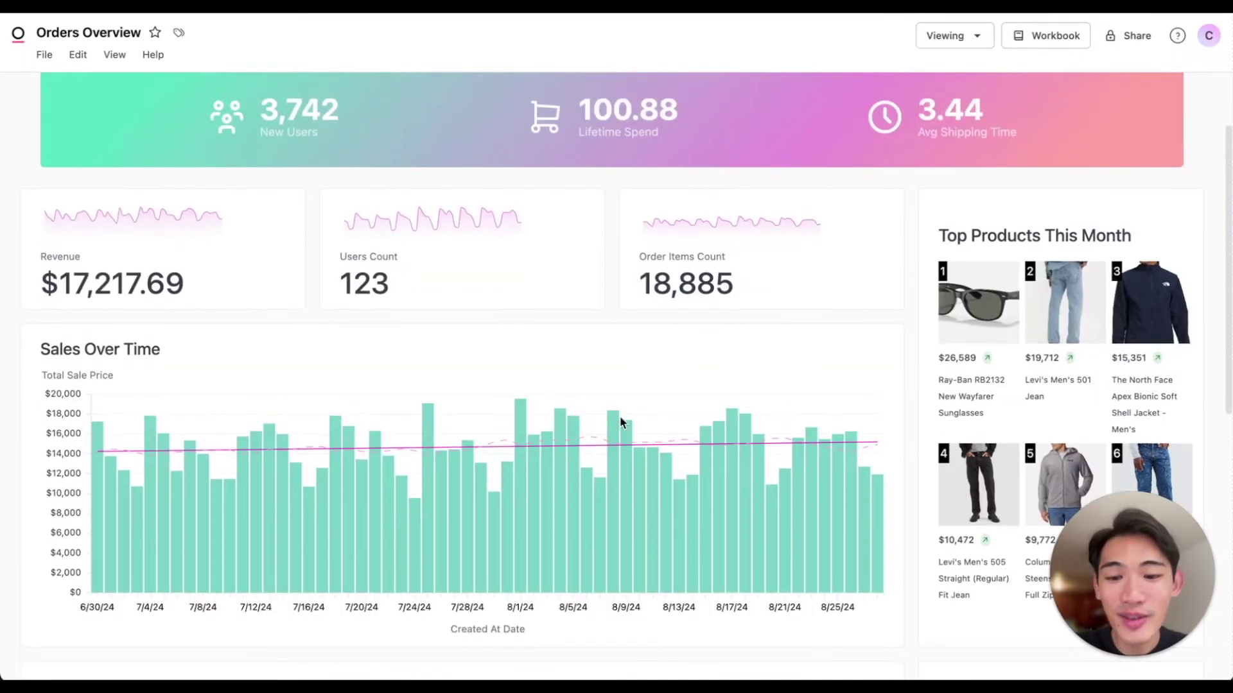
scroll(628, 443, "down", 2)
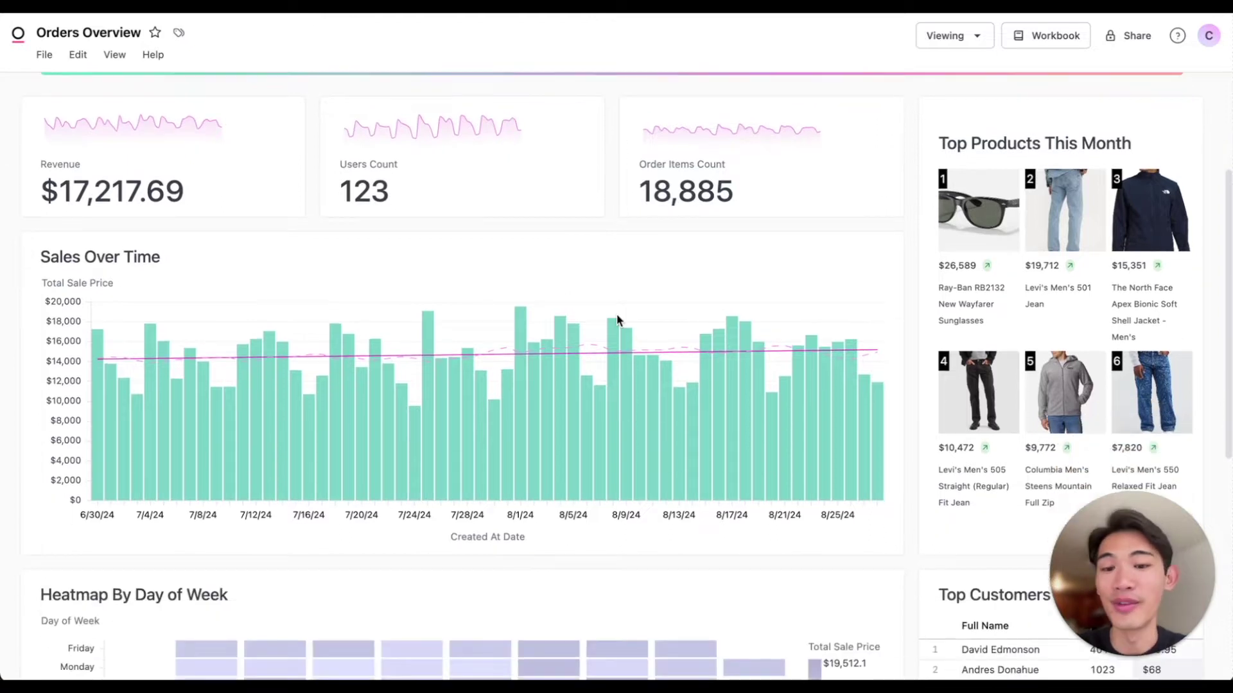
scroll(572, 326, "up", 1)
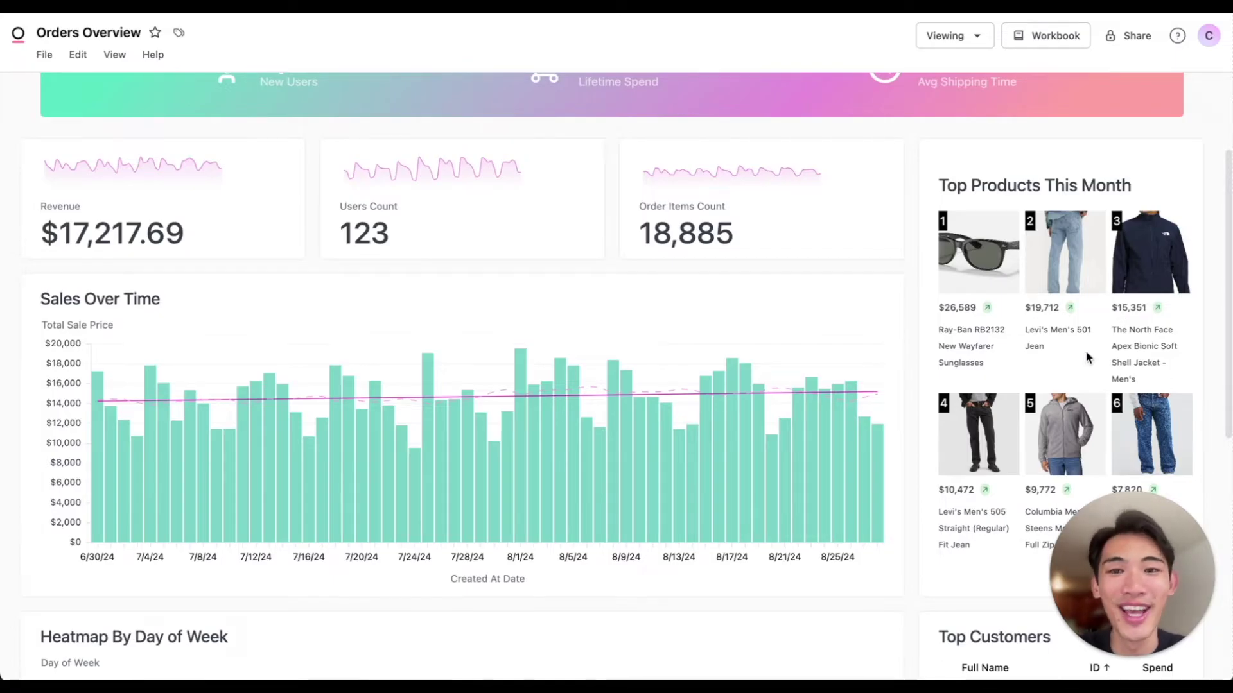
scroll(773, 396, "up", 3)
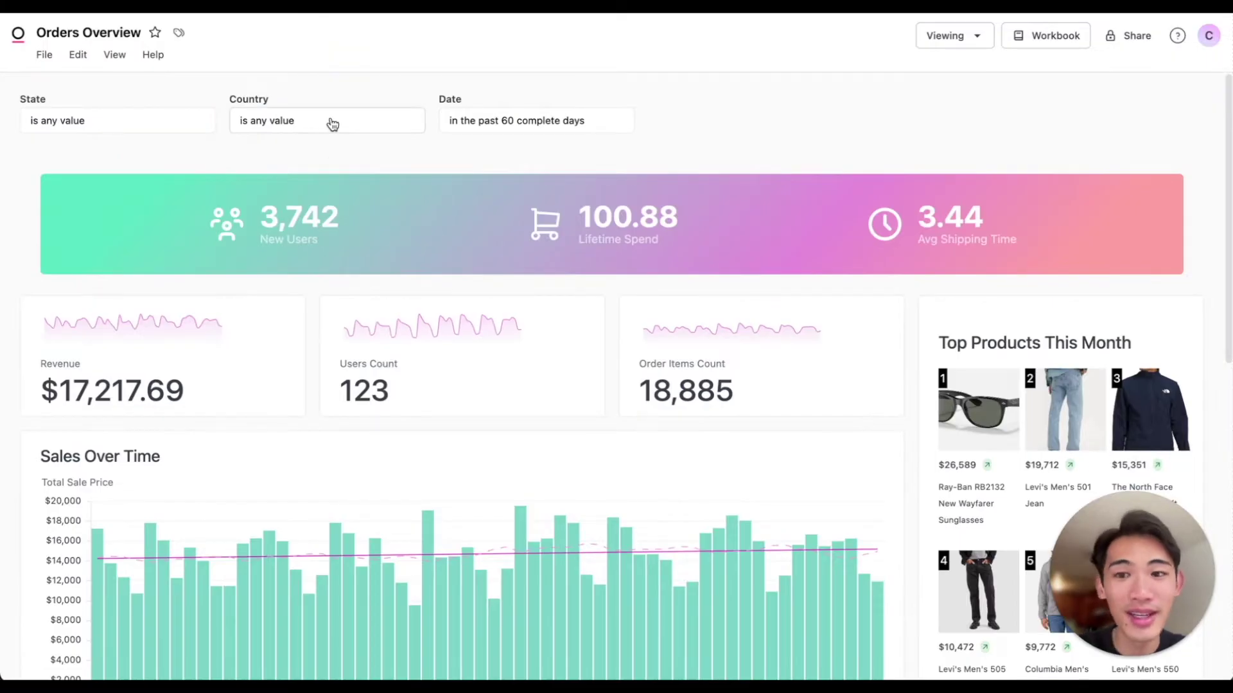
left_click(330, 124)
left_click(330, 166)
left_click(285, 216)
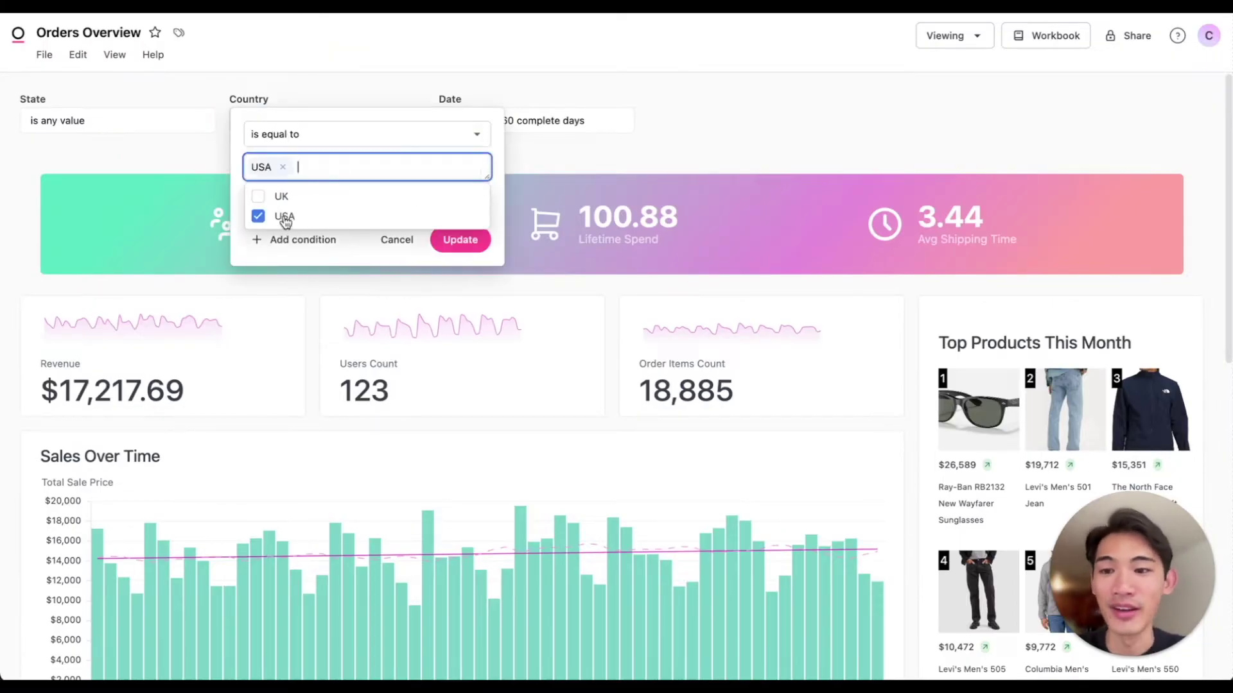
left_click(460, 240)
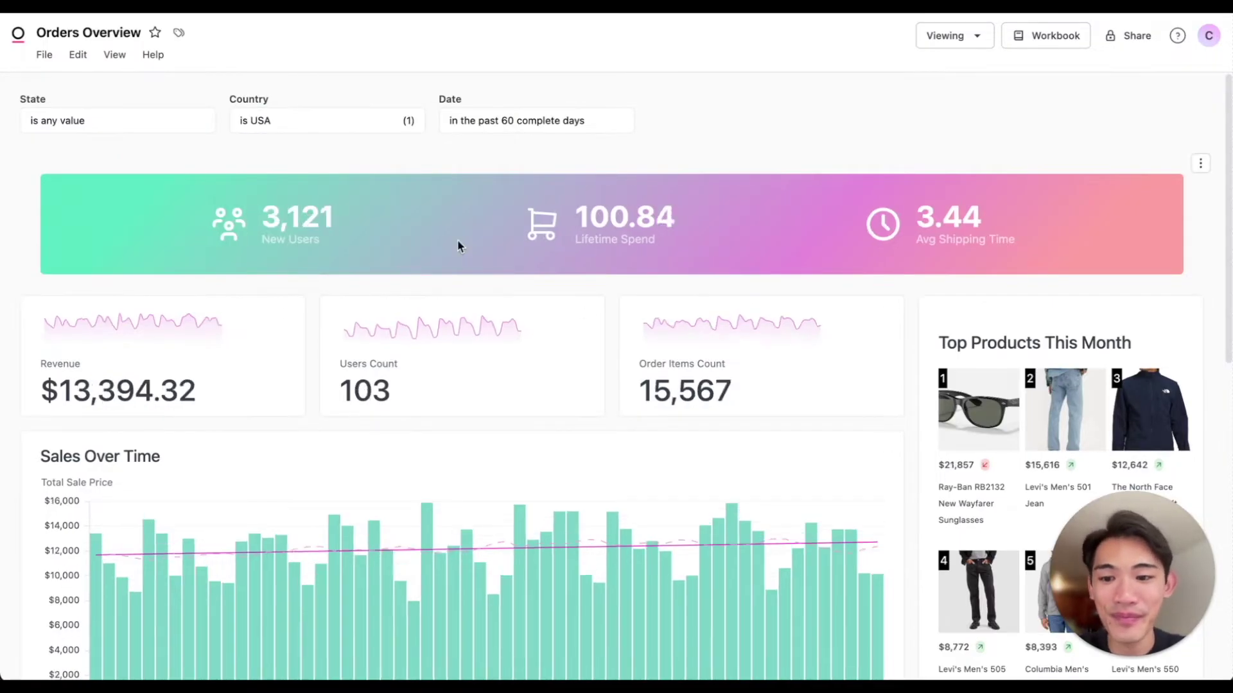
Step: Drill into the Total Sale Price records behind a Sales Over Time bar, then view a top customer's ID actions
scroll(467, 387, "down", 1)
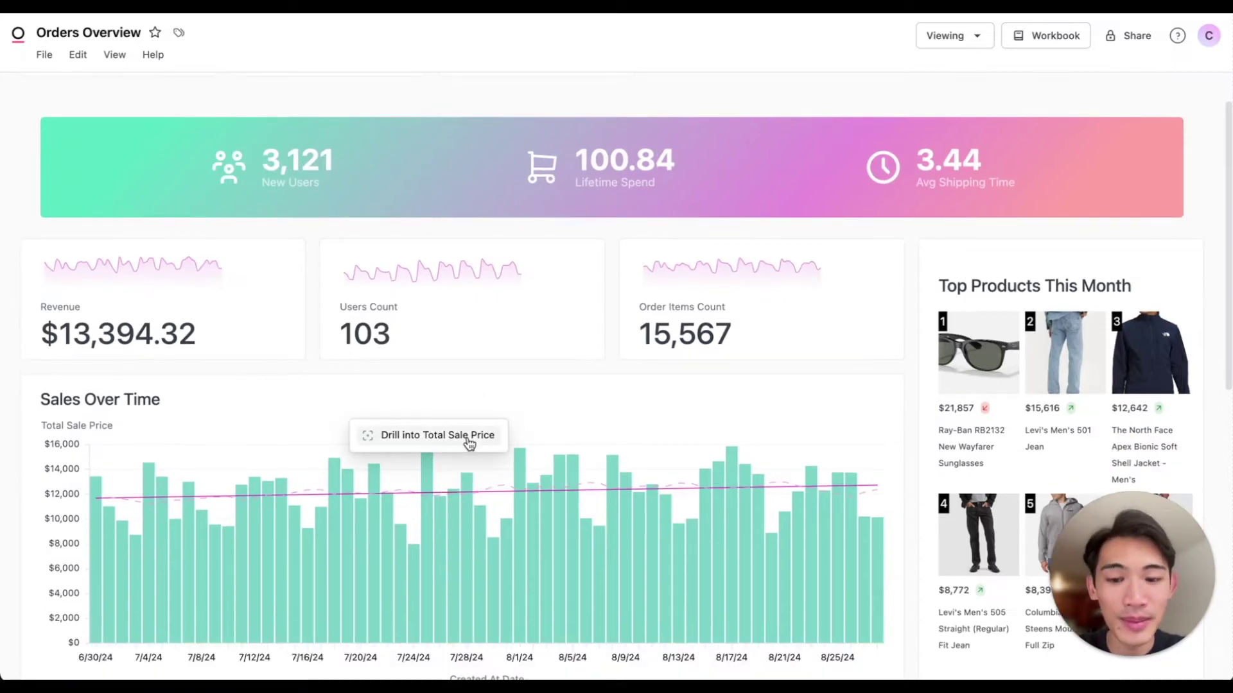
left_click(470, 435)
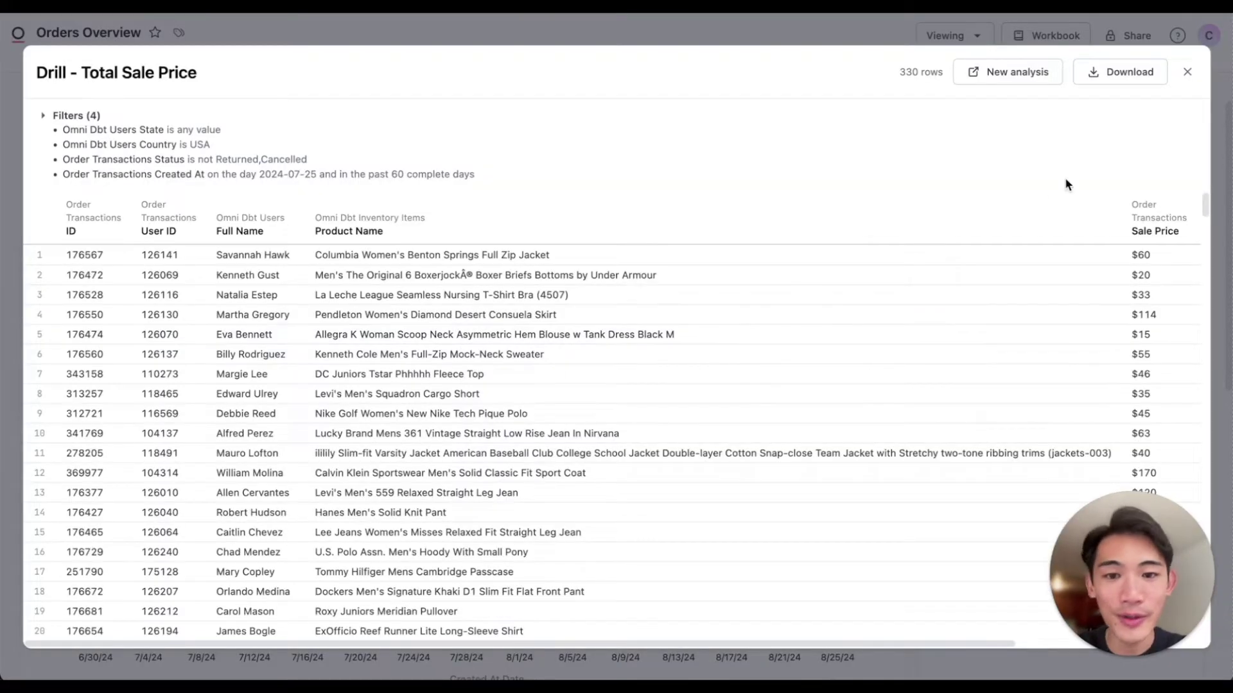
key("Escape")
scroll(1027, 270, "down", 8)
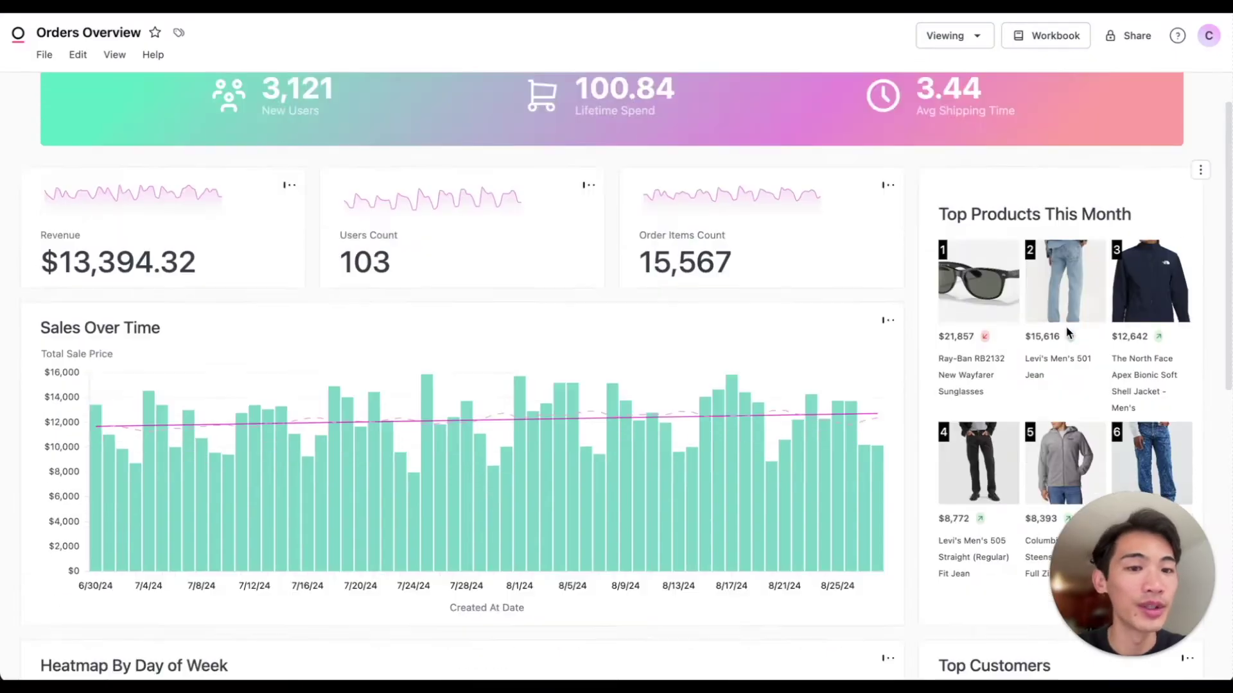
left_click(1098, 250)
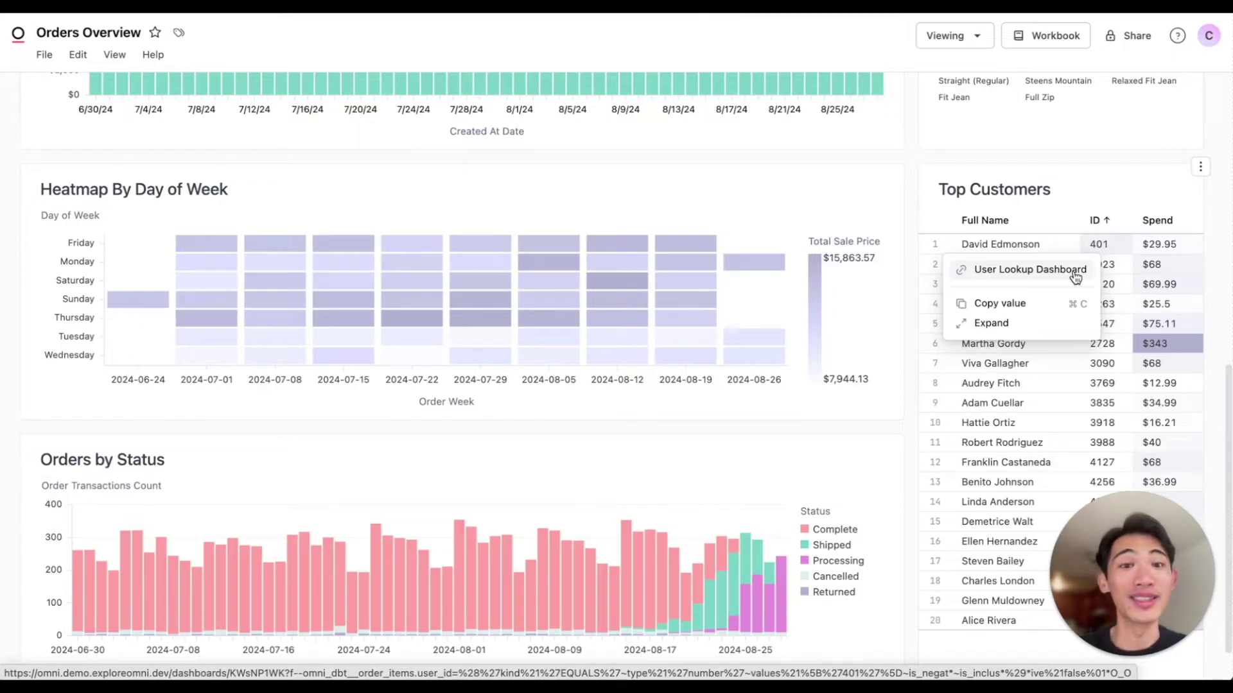
Step: Switch to the Orders Overview workbook, add a new query tab and expand the Order Transactions fields
left_click(1054, 36)
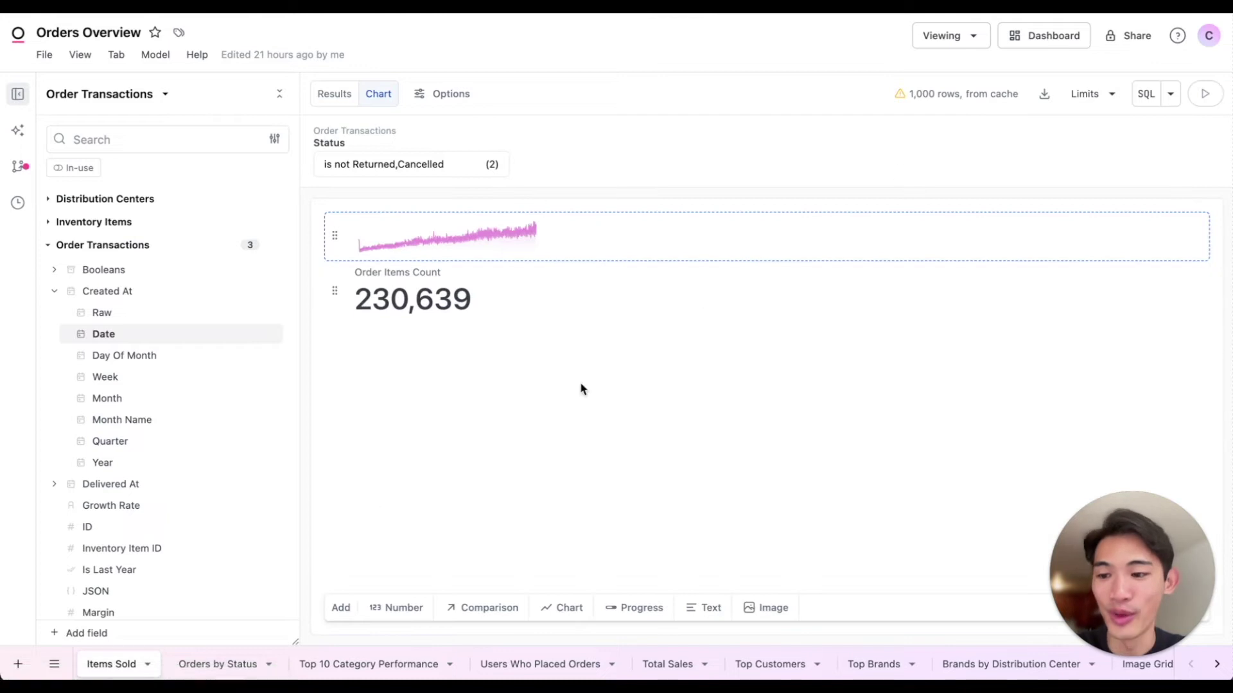
left_click(17, 665)
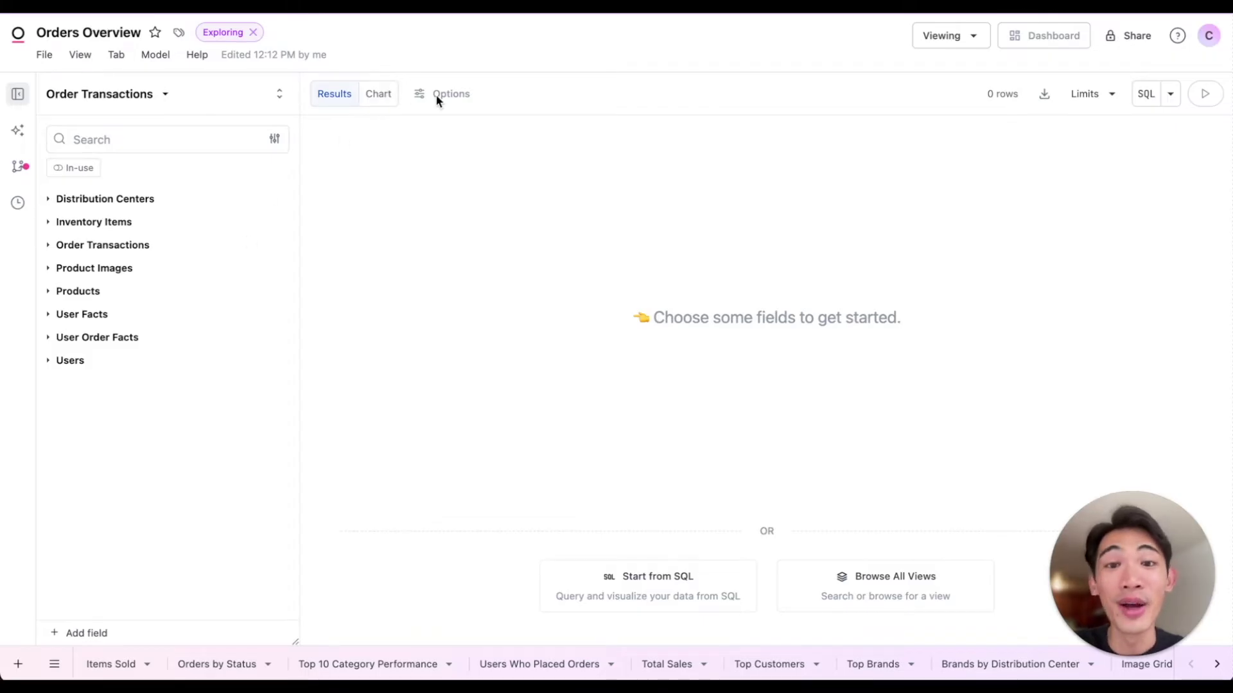
left_click(151, 243)
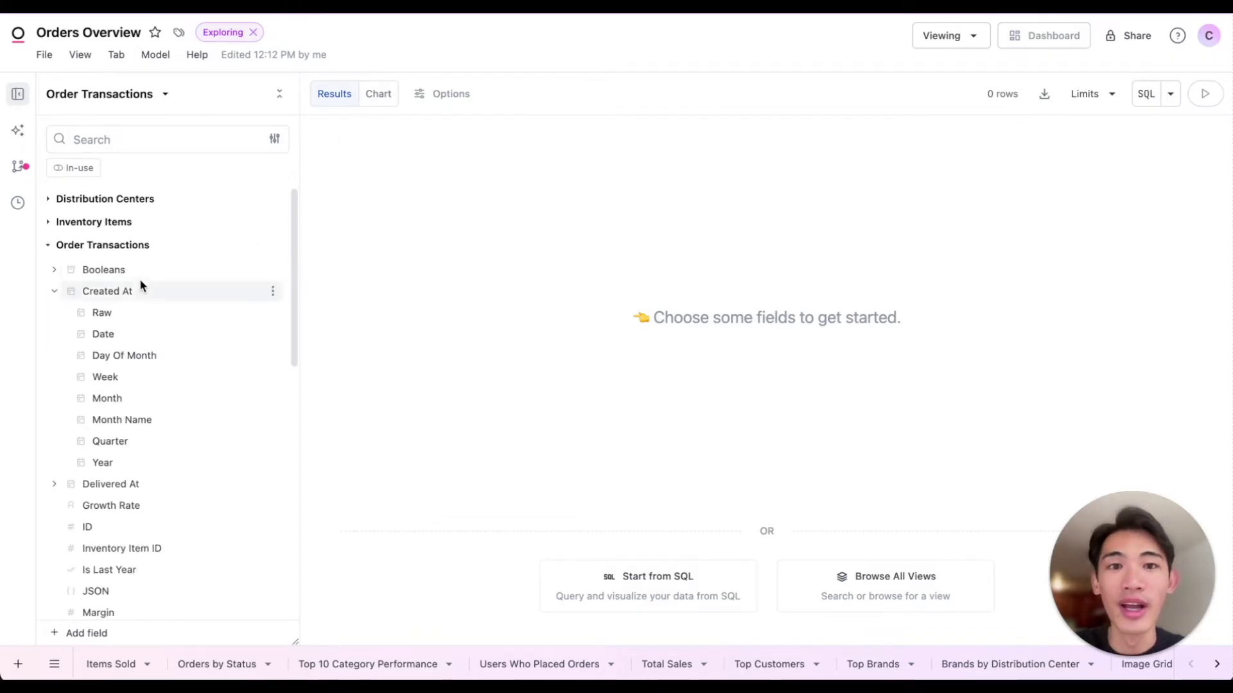
scroll(141, 283, "down", 1)
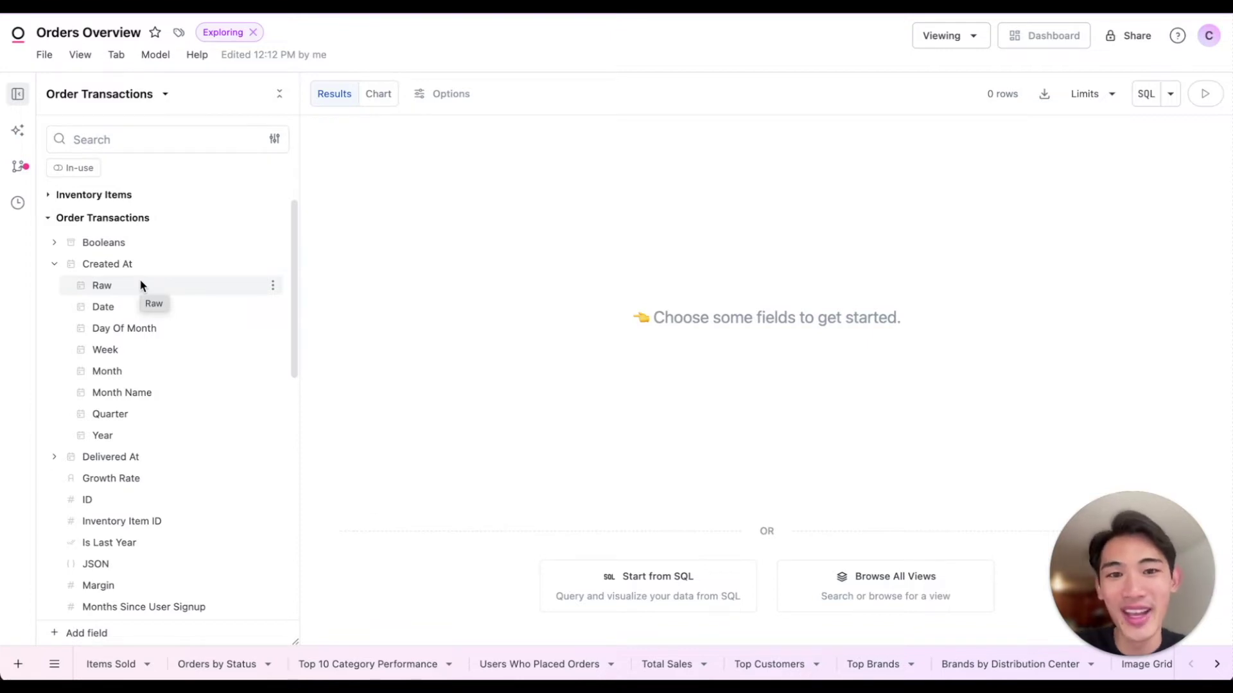
scroll(154, 297, "down", 3)
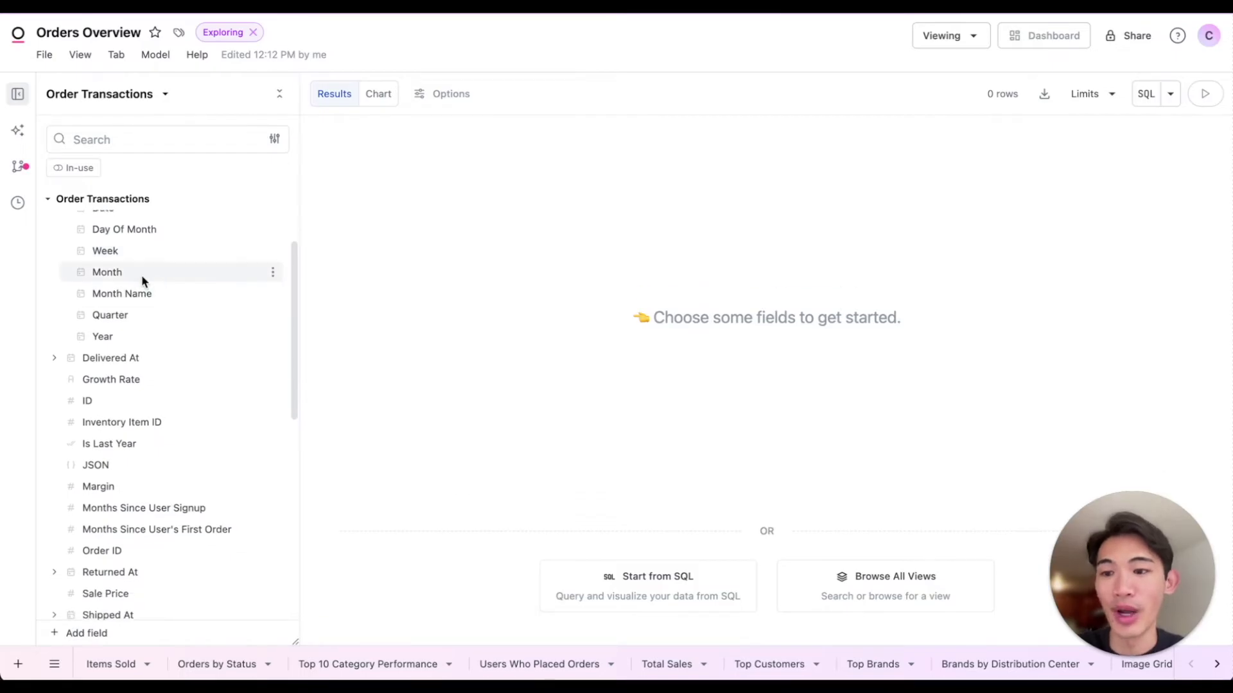
Step: Add Created At Month and Order Transactions Count to the query
left_click(143, 274)
scroll(165, 354, "down", 7)
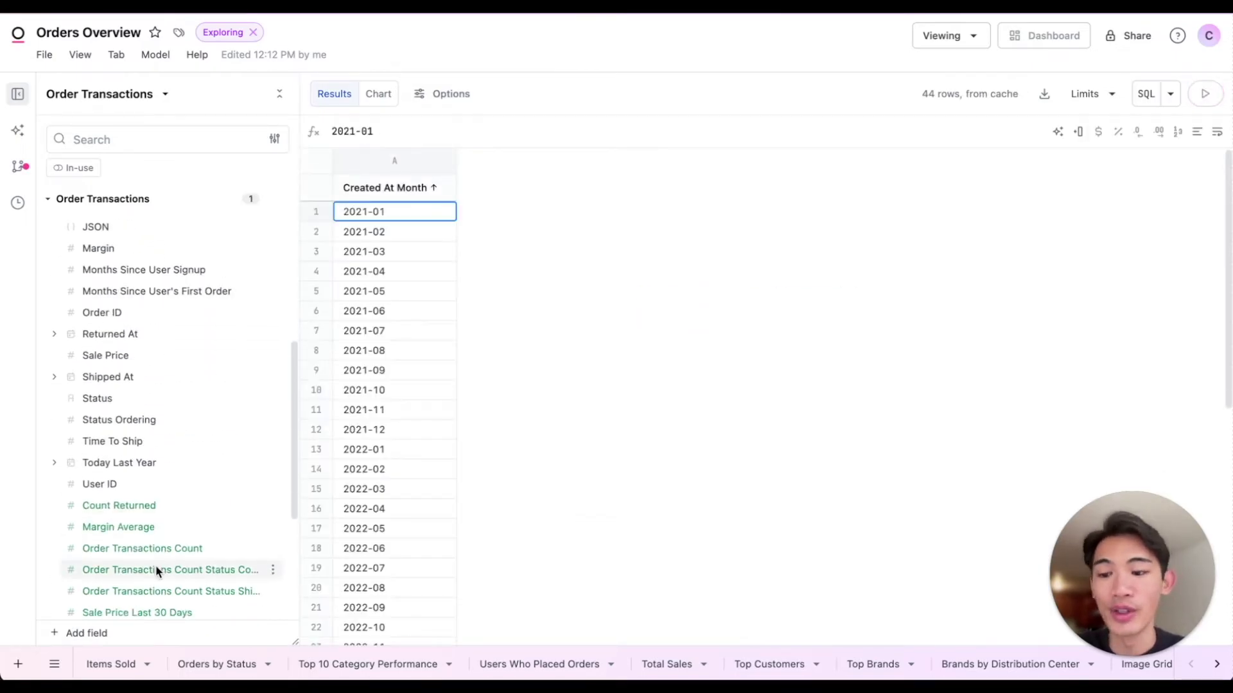
scroll(168, 556, "down", 1)
left_click(188, 528)
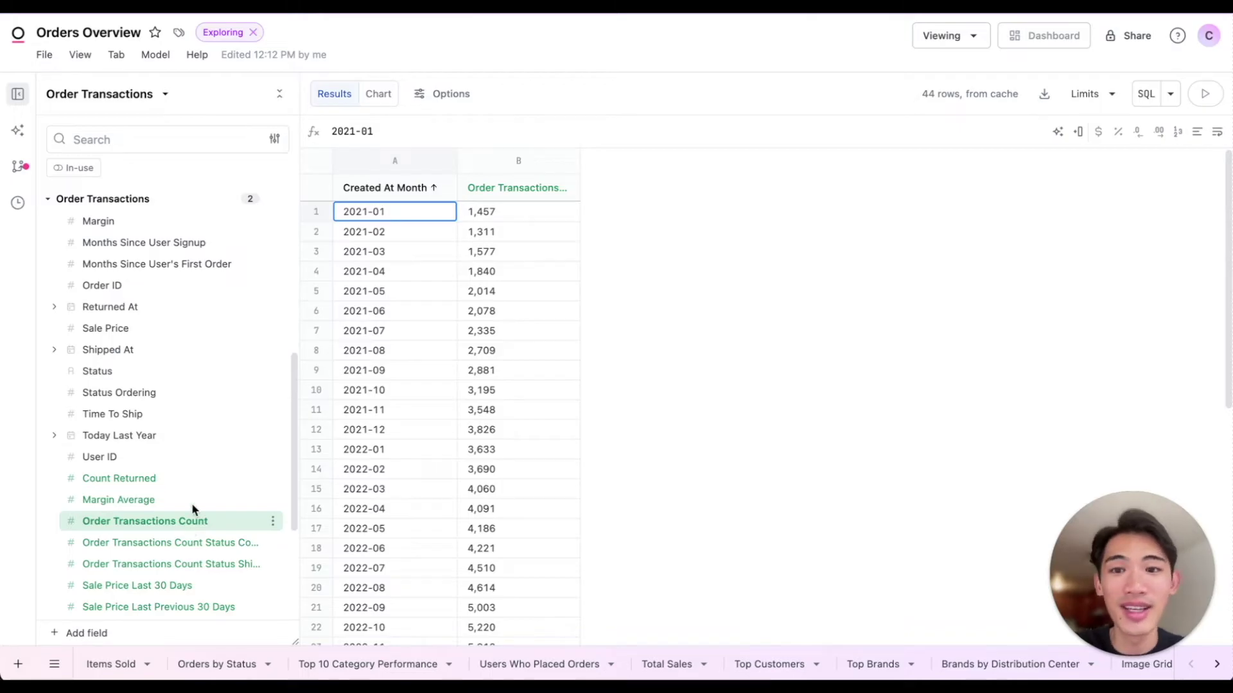
Step: Chart the monthly order counts as a scatter plot
left_click(377, 99)
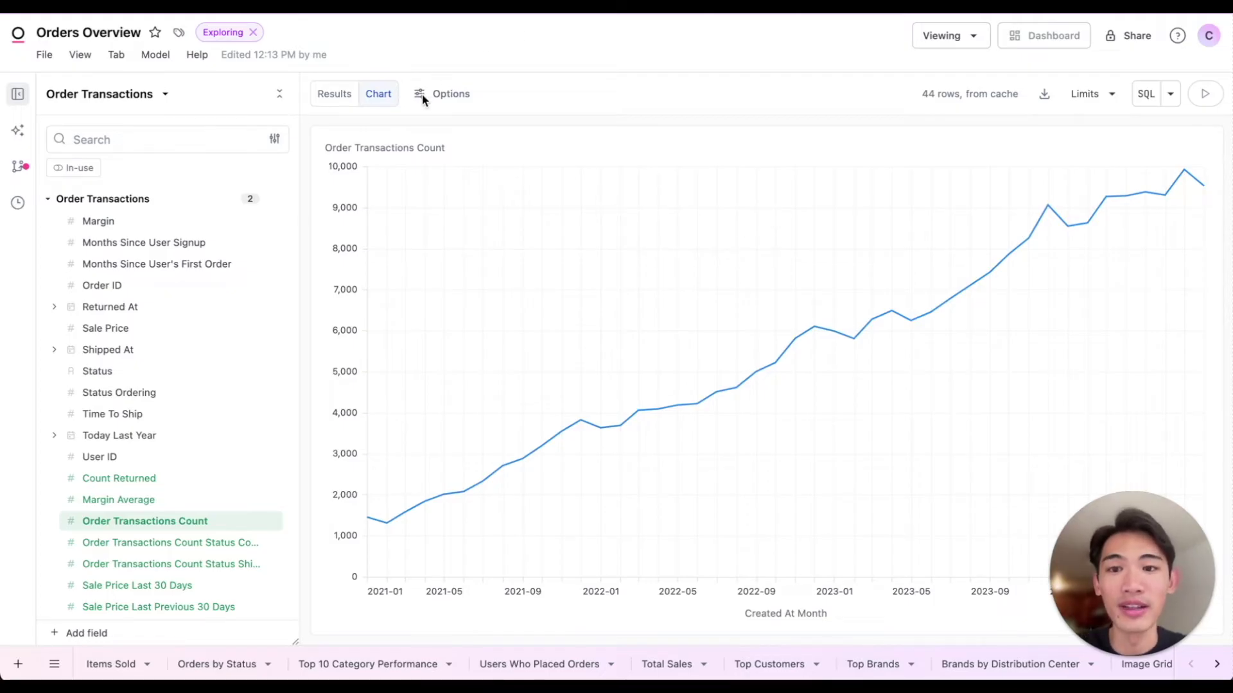
left_click(458, 96)
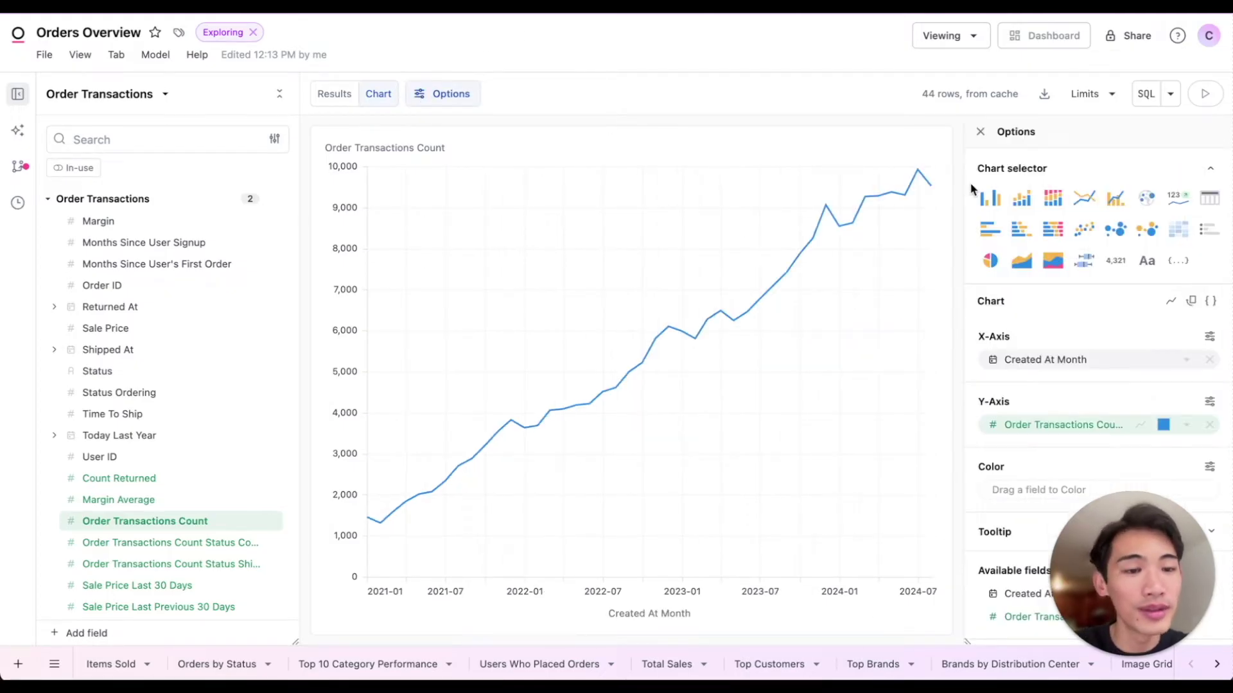
left_click(989, 198)
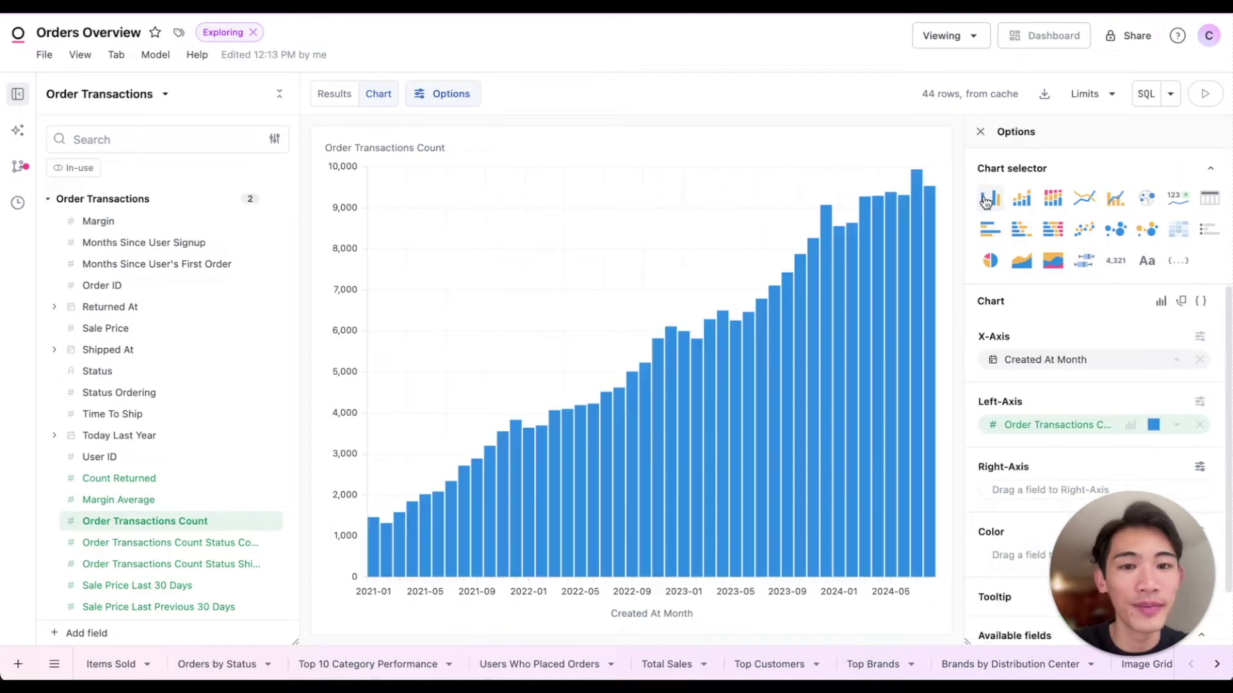
left_click(1089, 233)
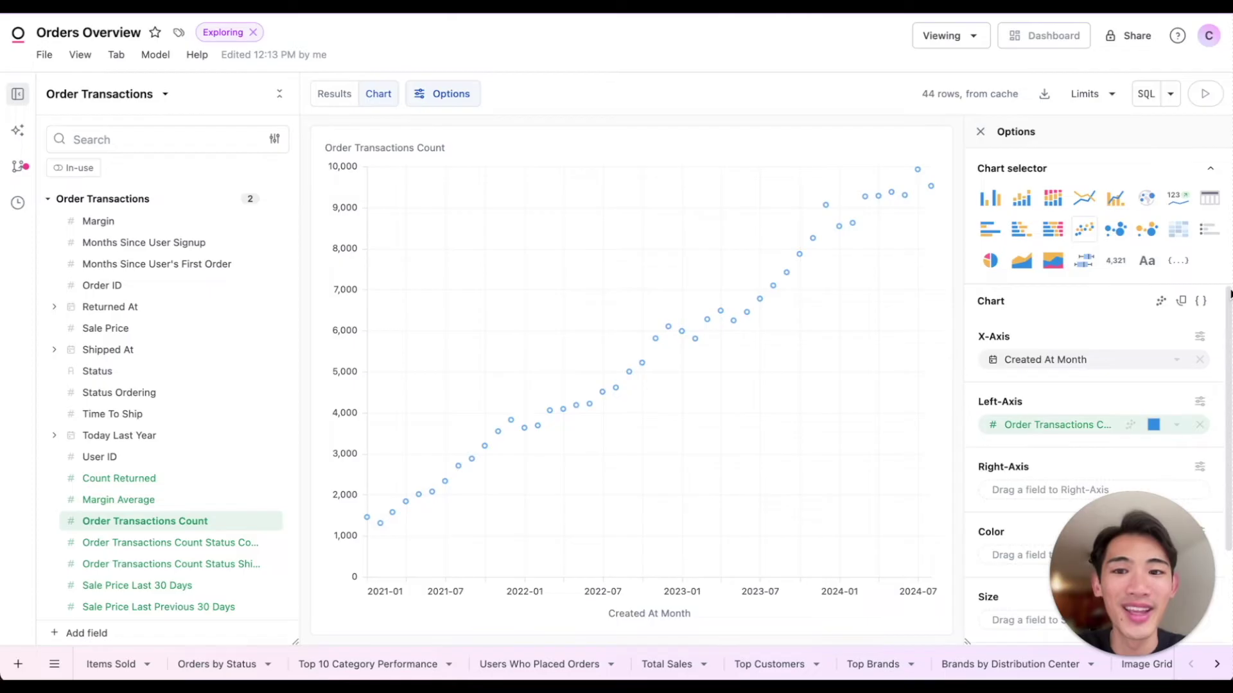
Step: Filter Created At to the past 12 months and pivot the order counts by Status
left_click(335, 96)
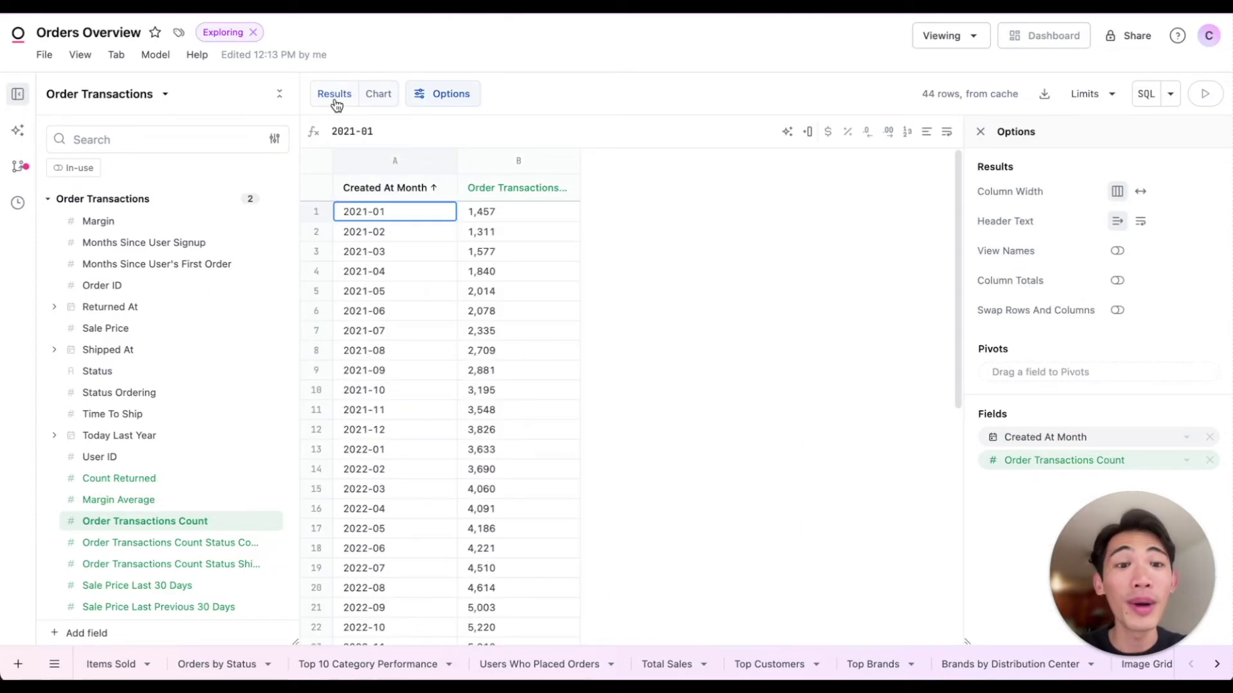
left_click(439, 187)
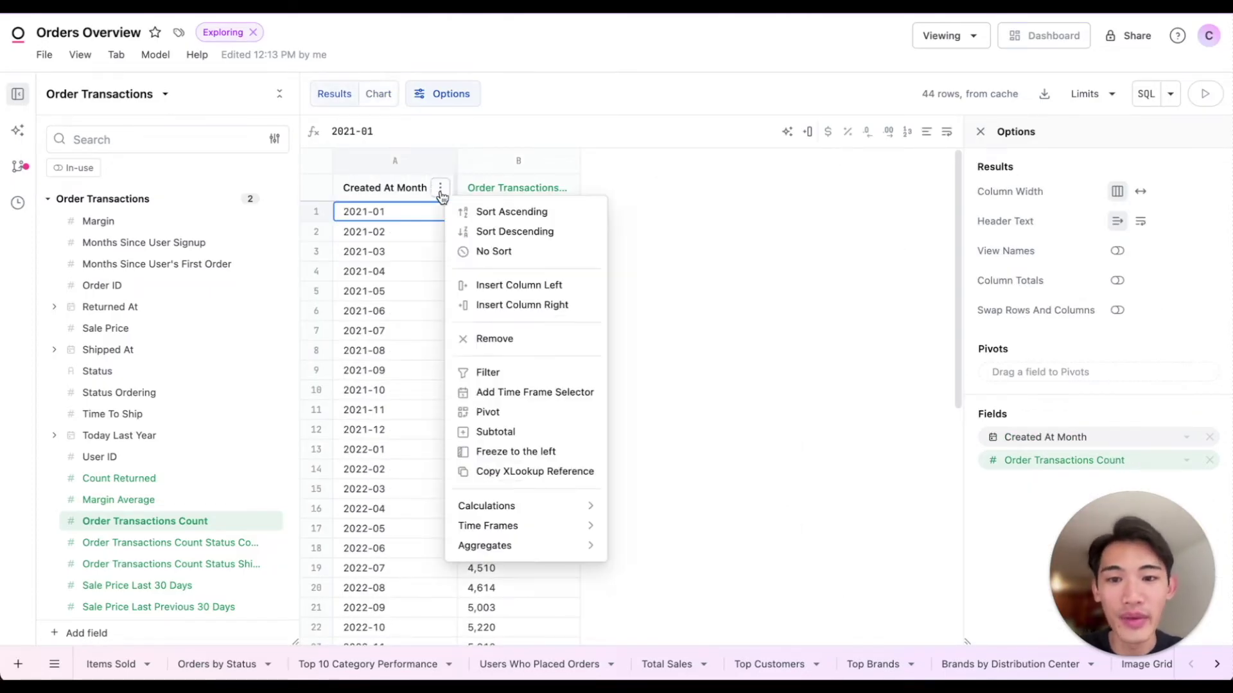
left_click(565, 371)
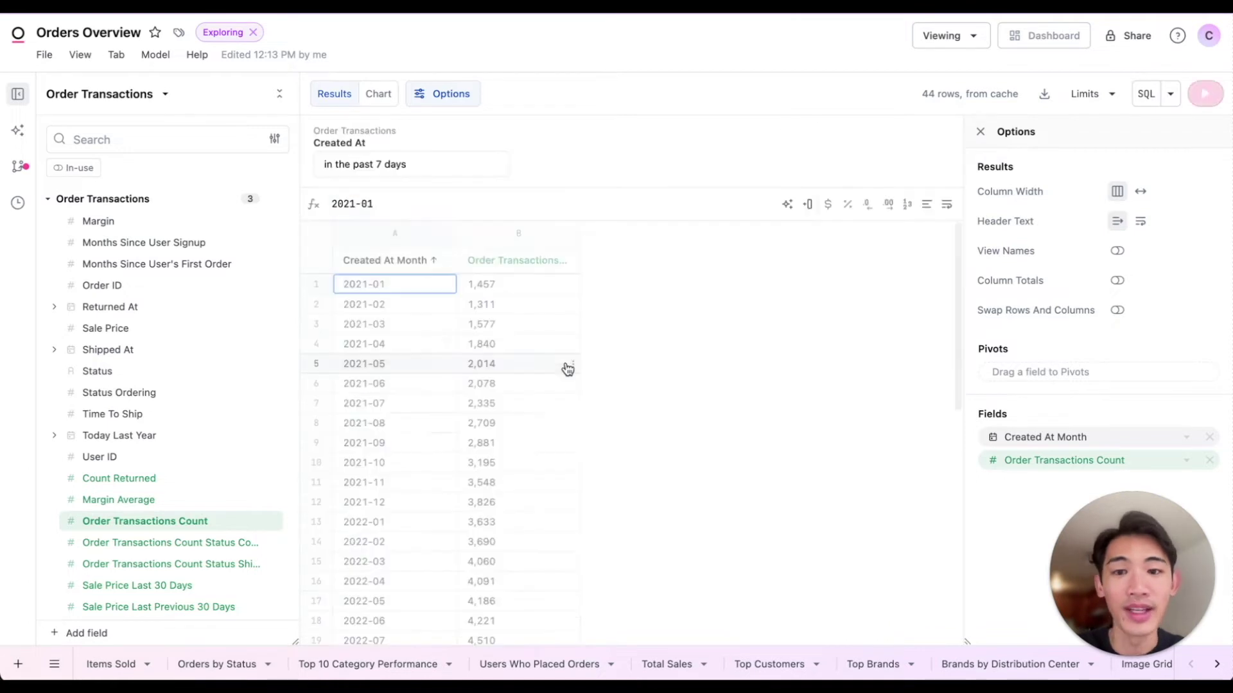
left_click(380, 162)
left_click(340, 208)
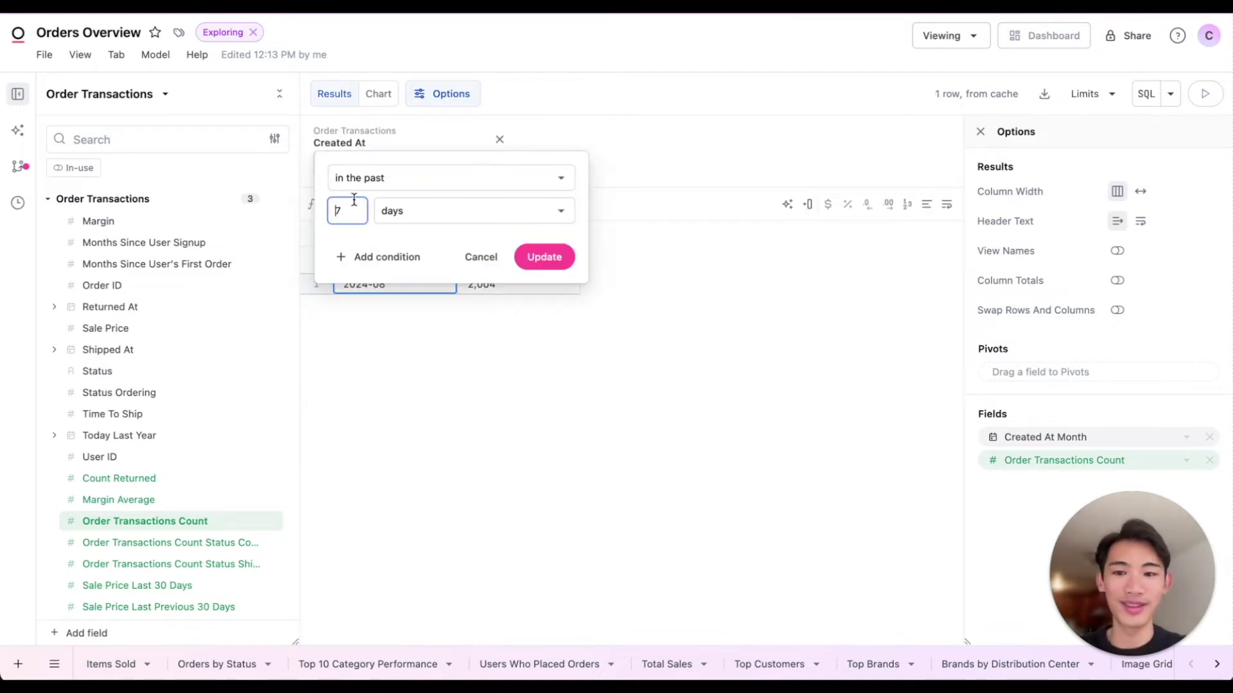
key("BackSpace")
type("12")
left_click(411, 212)
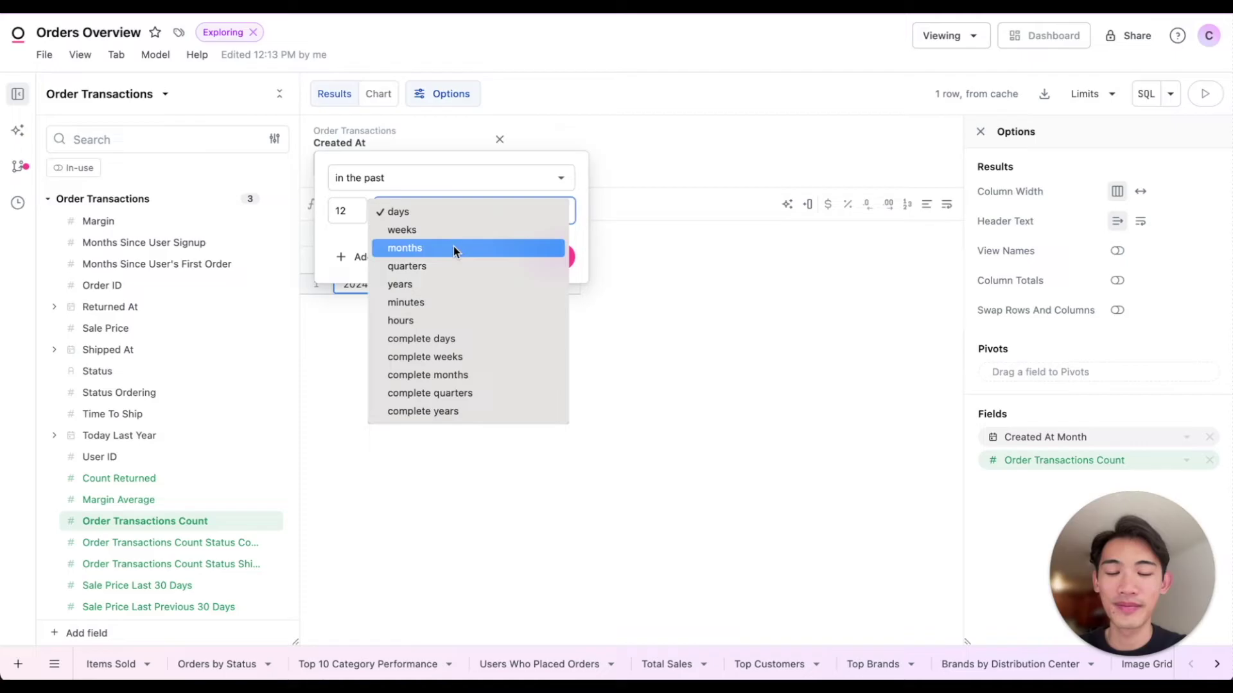
left_click(454, 245)
left_click(535, 259)
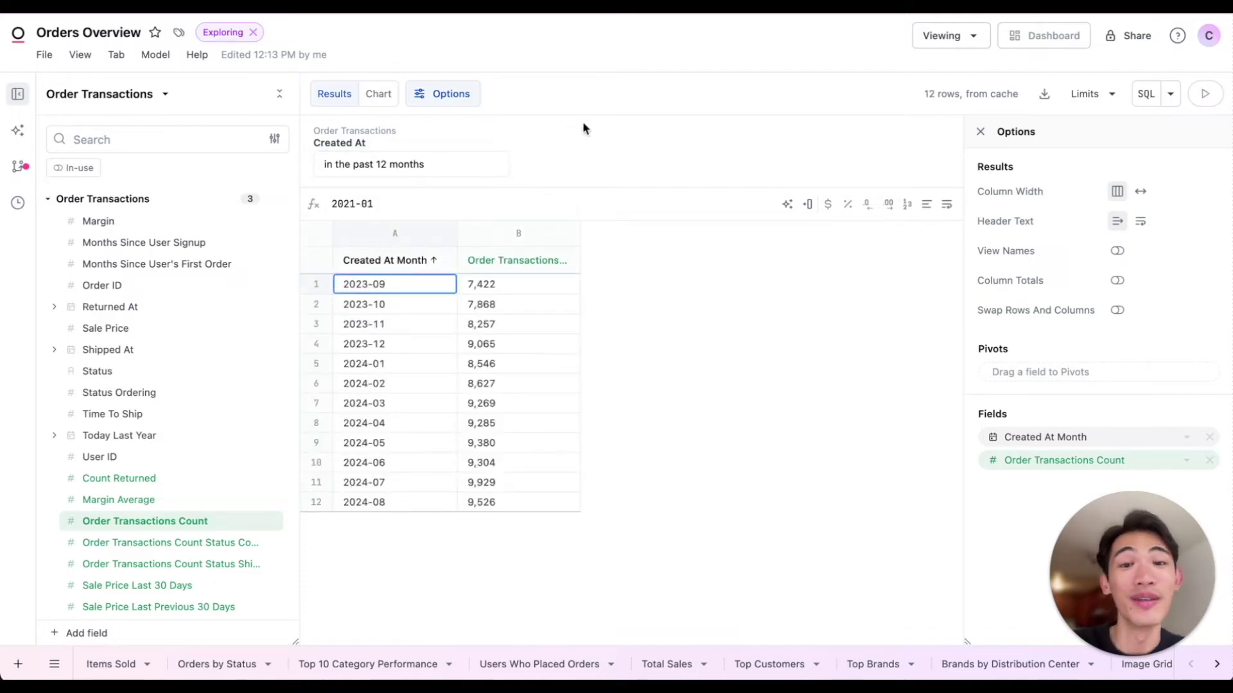
right_click(217, 375)
left_click(305, 417)
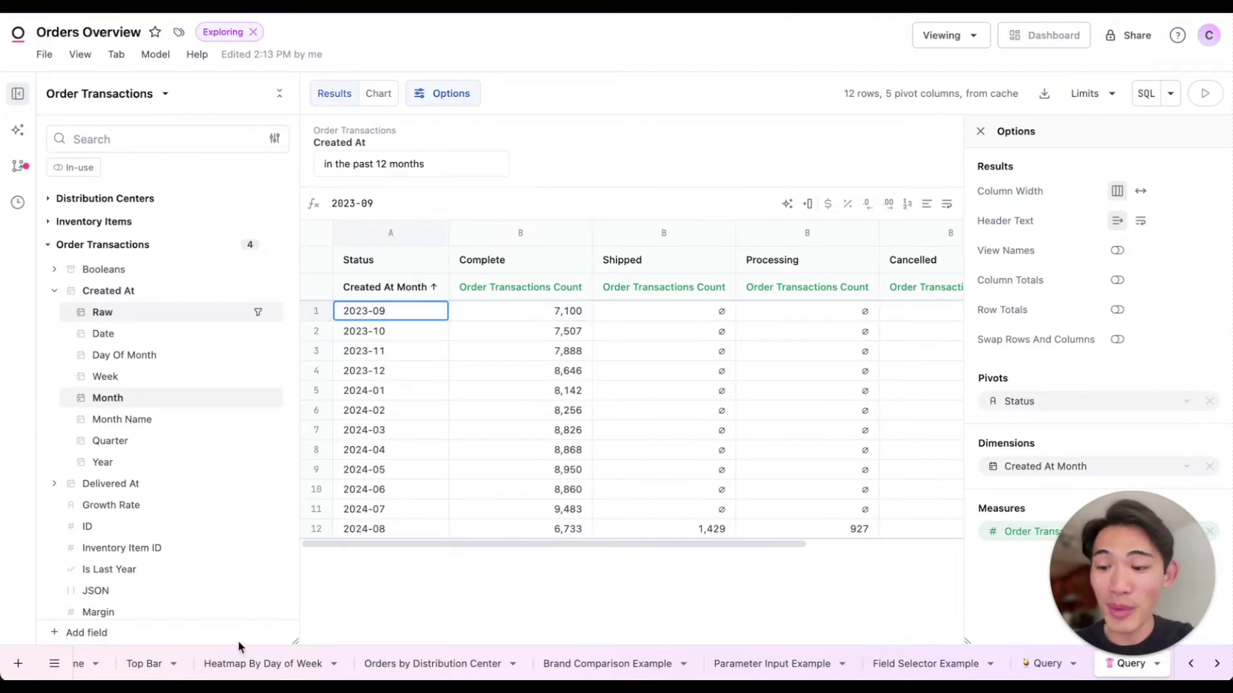
Step: Build a new Order Transactions query of Margin Sum by Created At Month
left_click(19, 671)
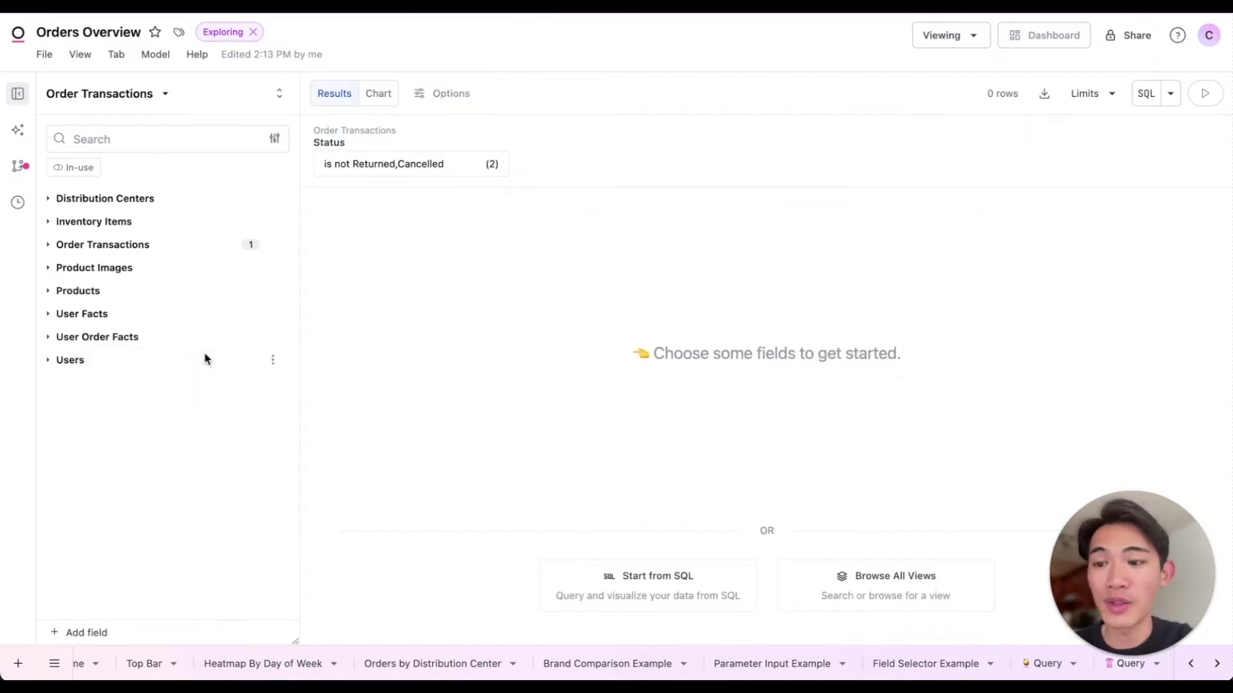
left_click(129, 245)
left_click(152, 401)
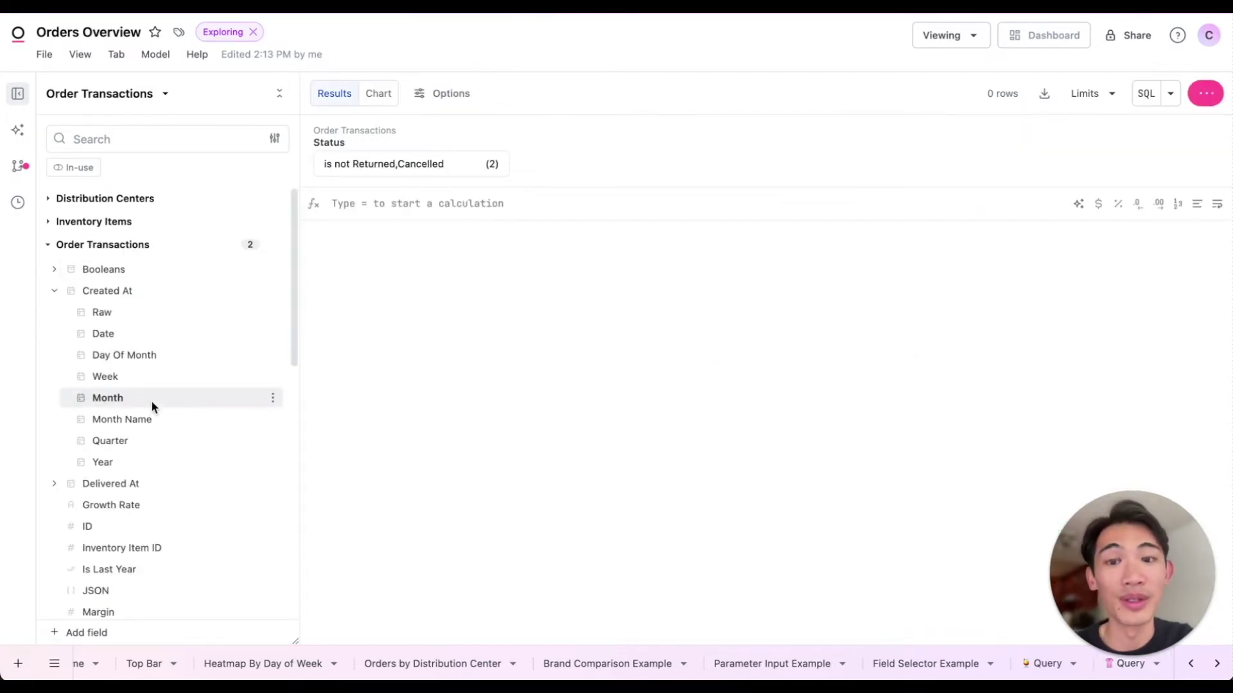
scroll(173, 409, "down", 1)
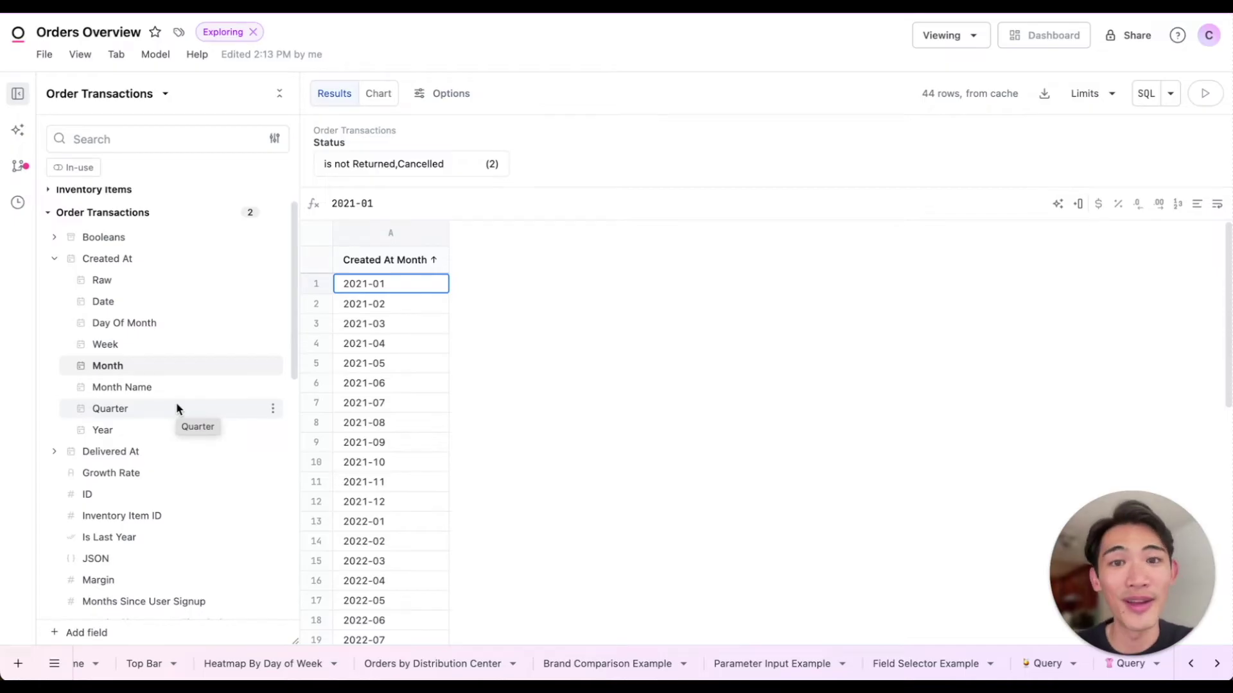
scroll(176, 408, "down", 5)
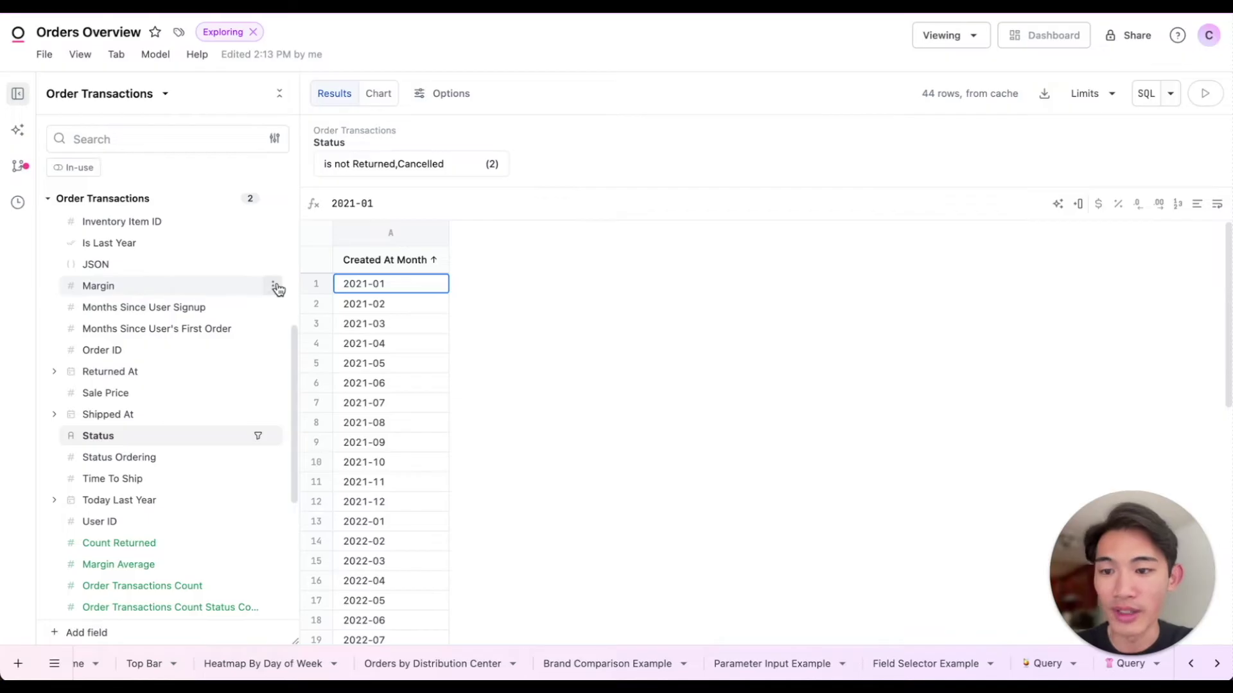
left_click(273, 286)
mouse_move(452, 444)
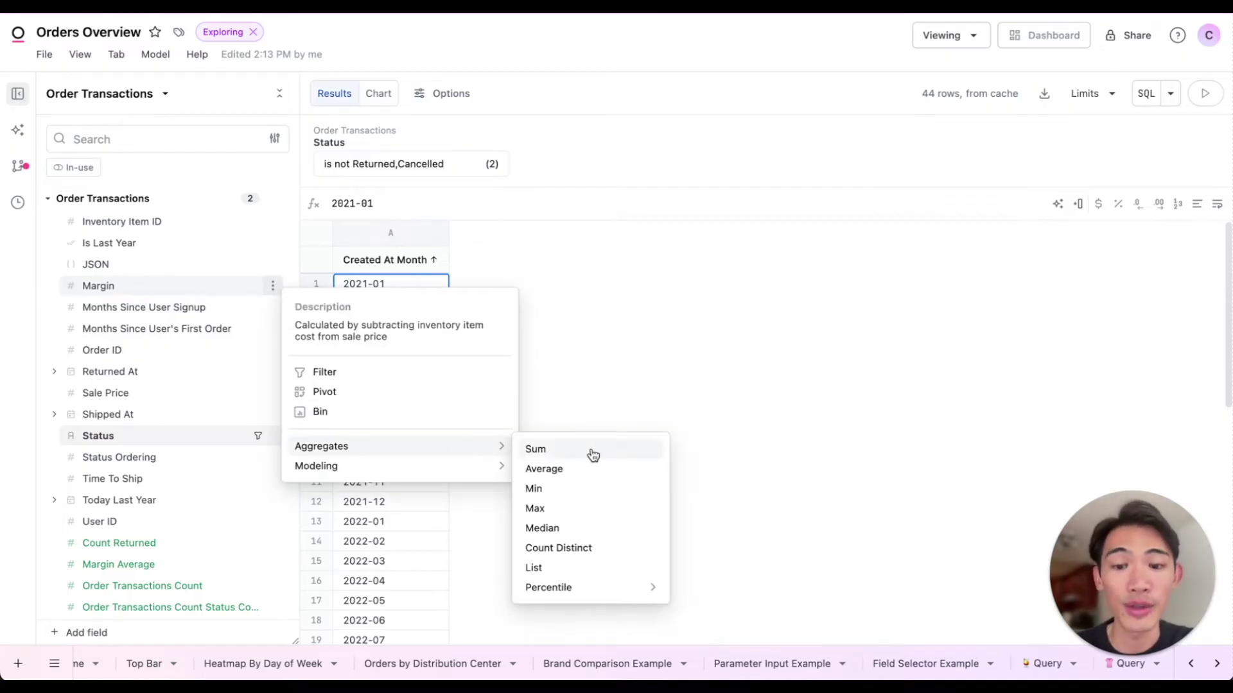
left_click(586, 451)
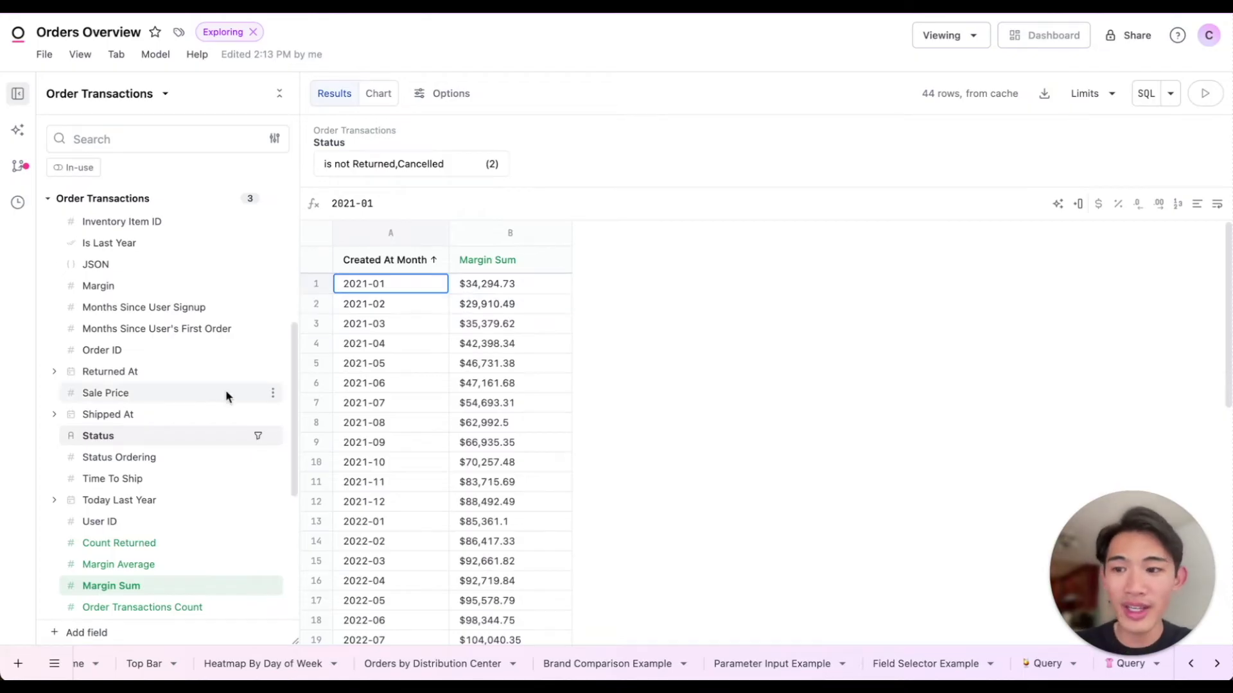
scroll(202, 393, "down", 5)
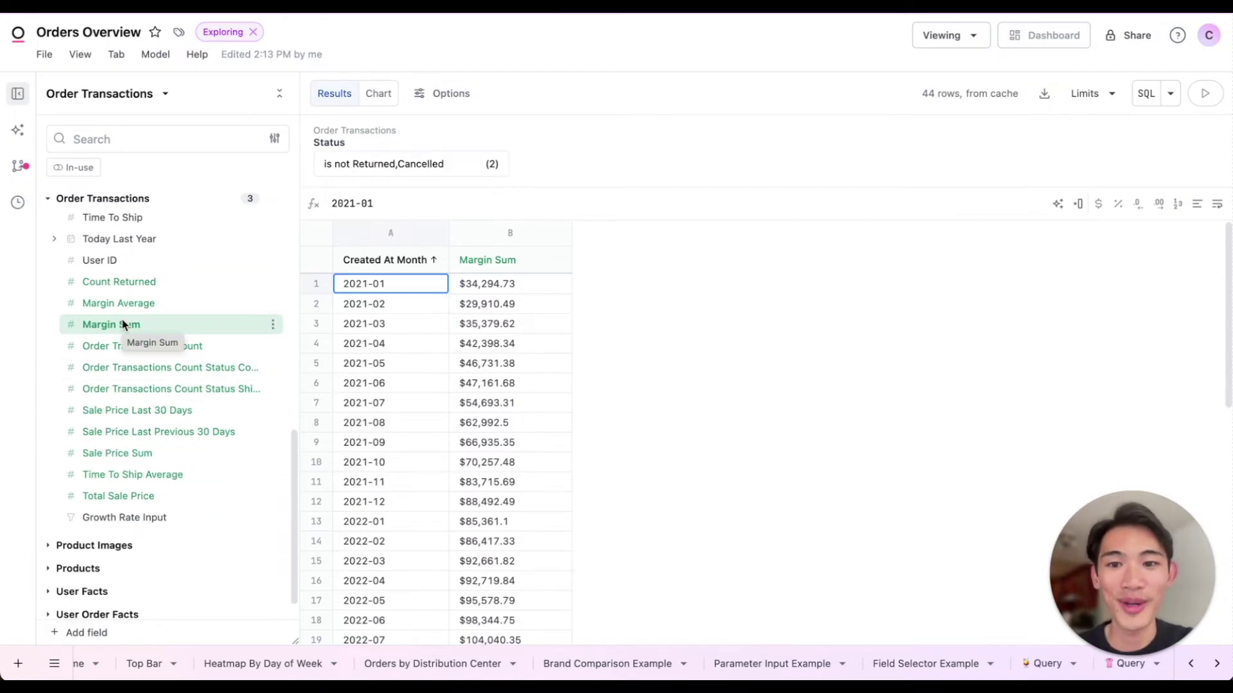
left_click(384, 100)
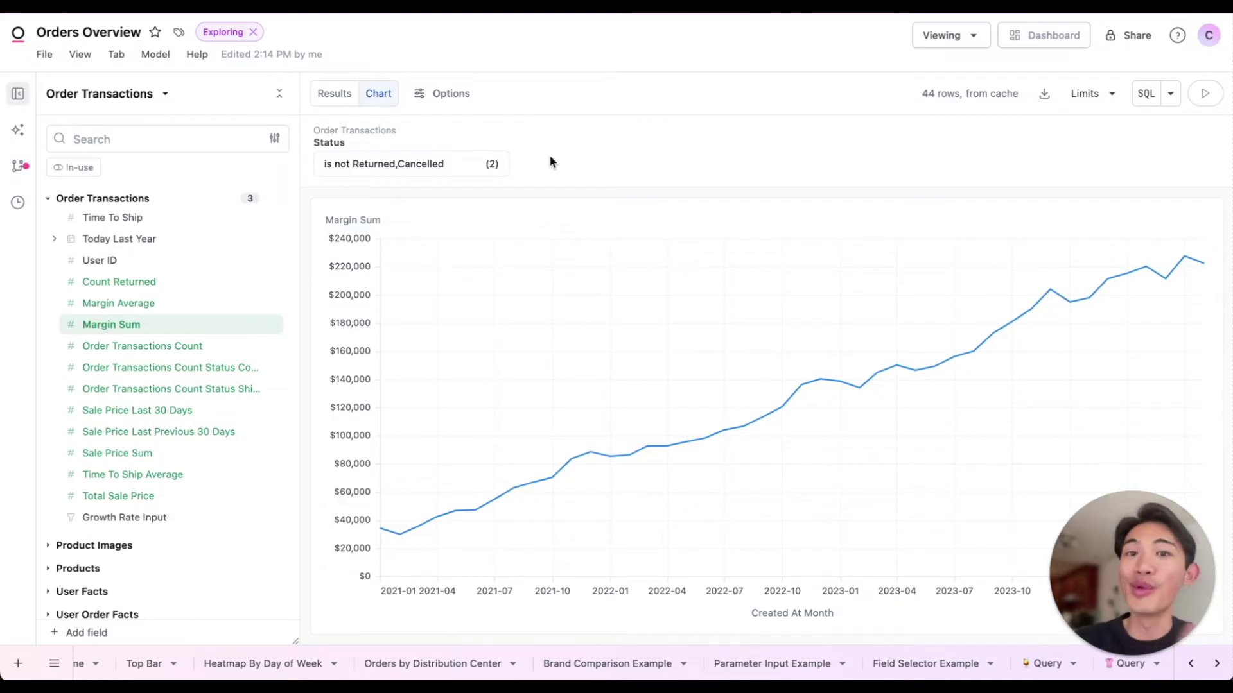
left_click(331, 99)
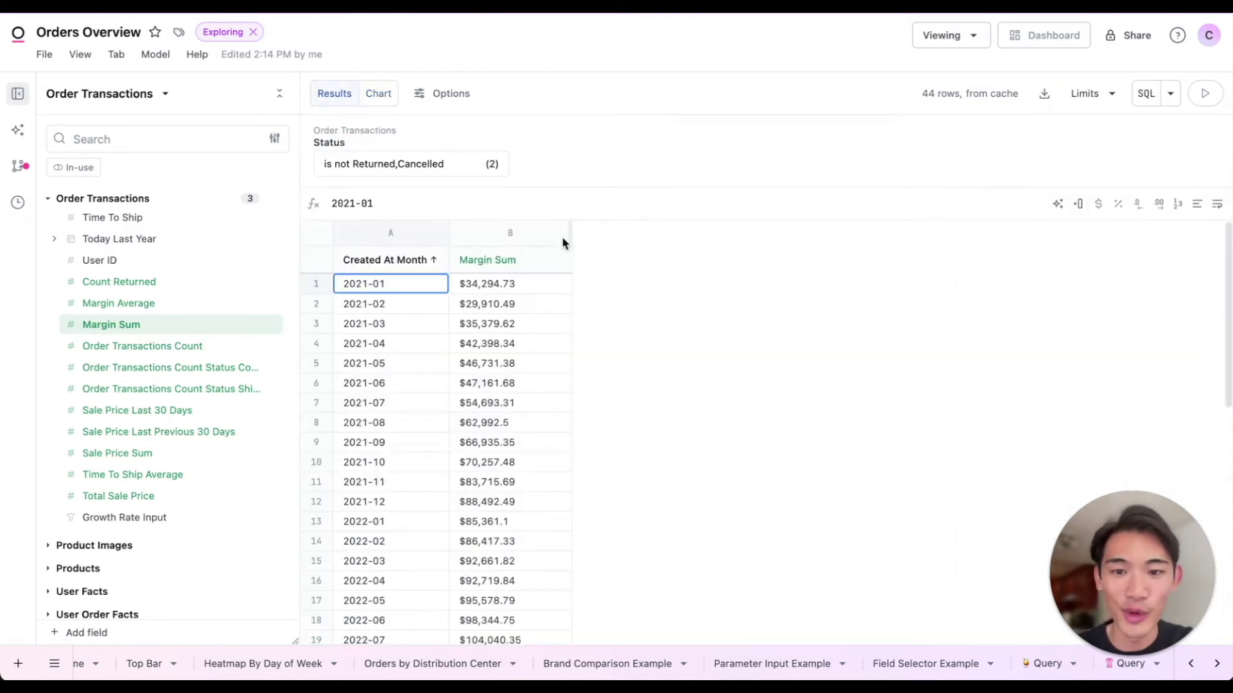
Step: Insert a currency-formatted Calculation column right of Margin Sum with =AVERAGE(B1:B7)
left_click(560, 260)
left_click(712, 349)
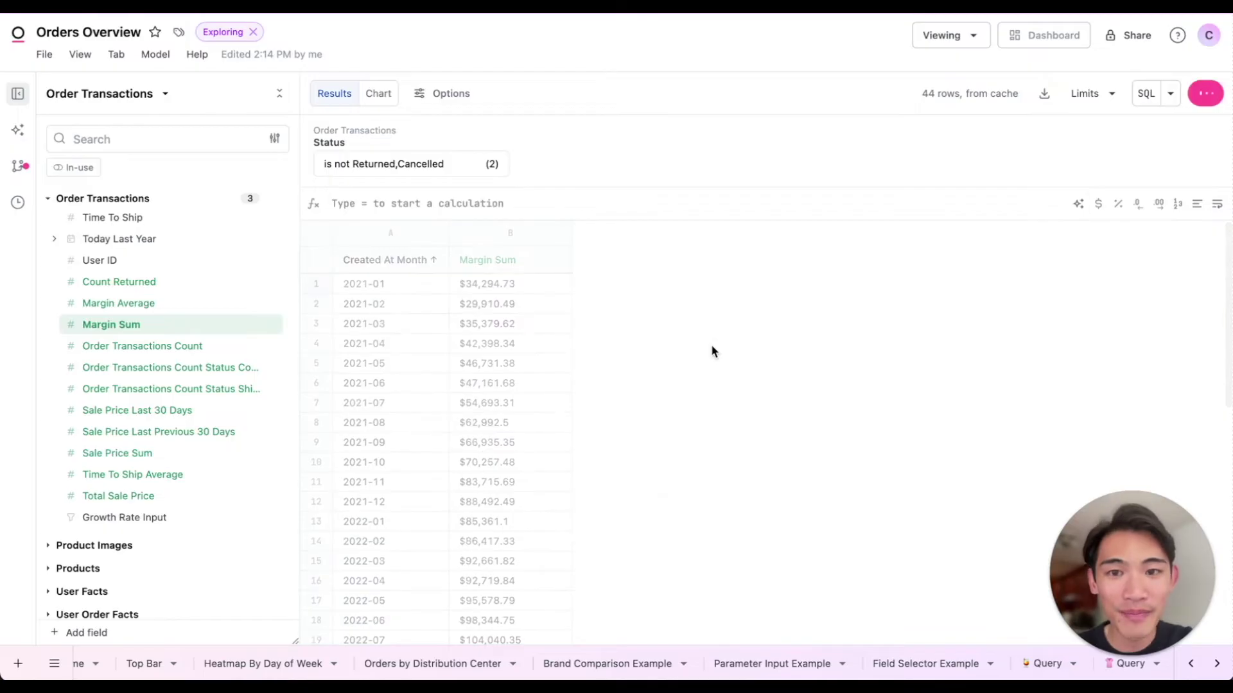
double_click(654, 291)
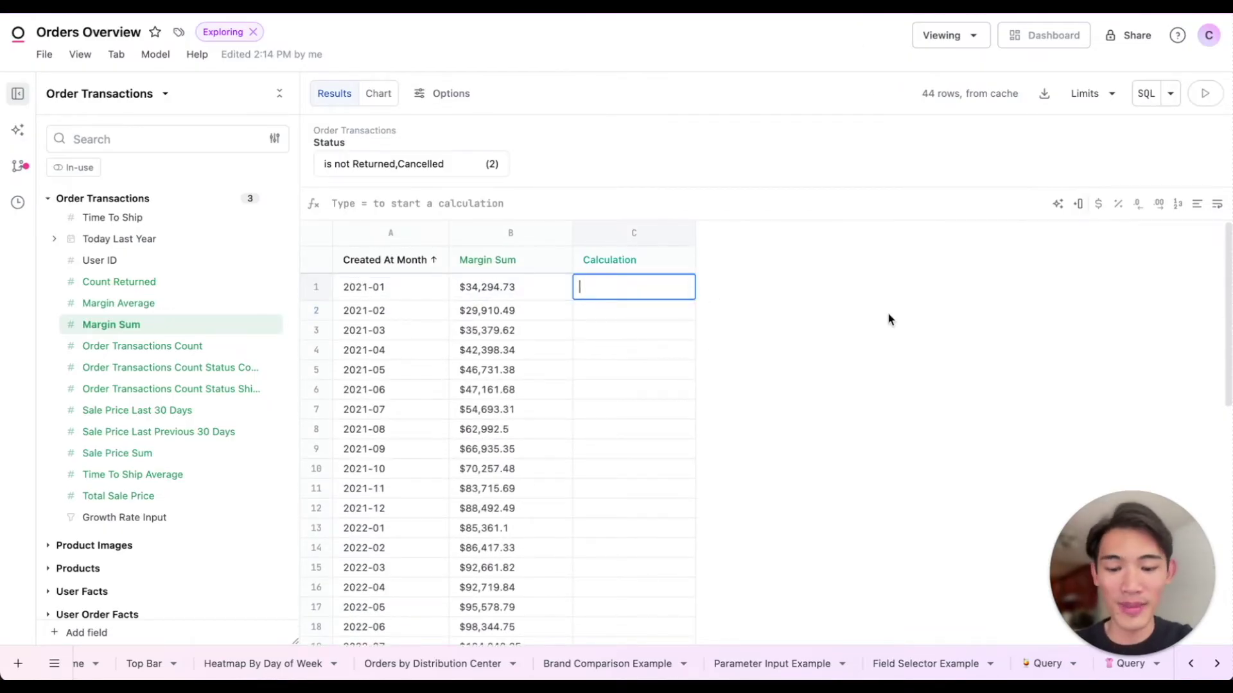
type("=average(B1")
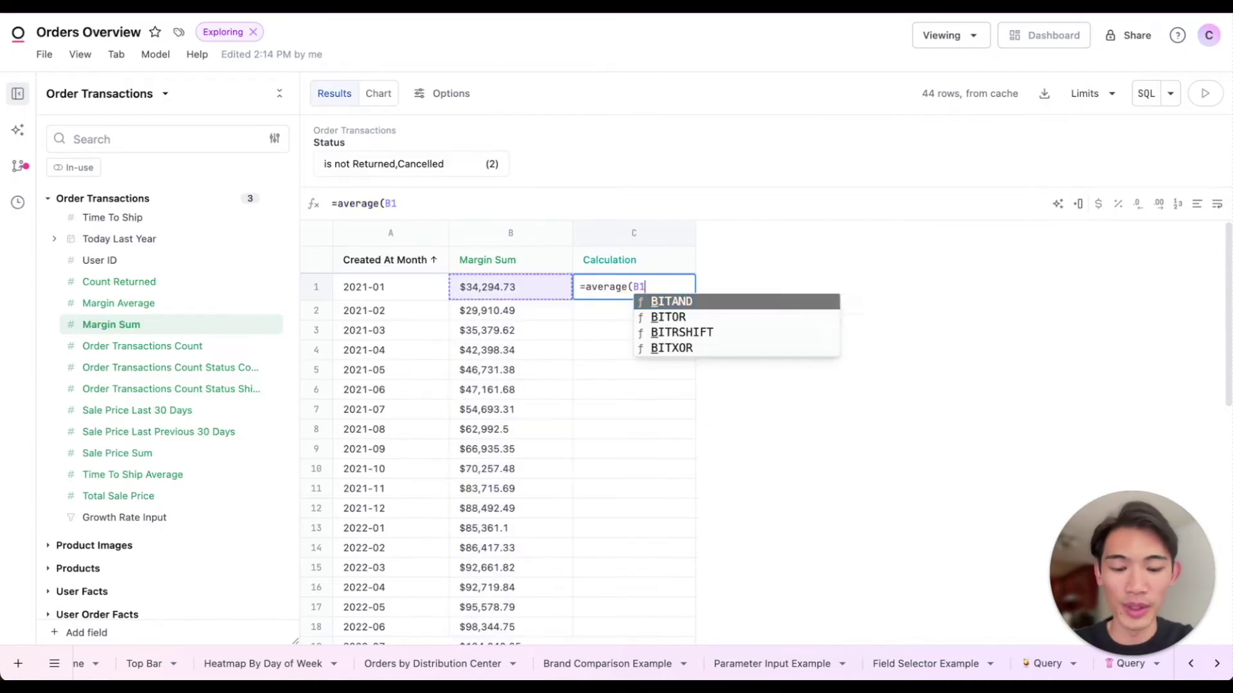
type(":B7)")
key("Return")
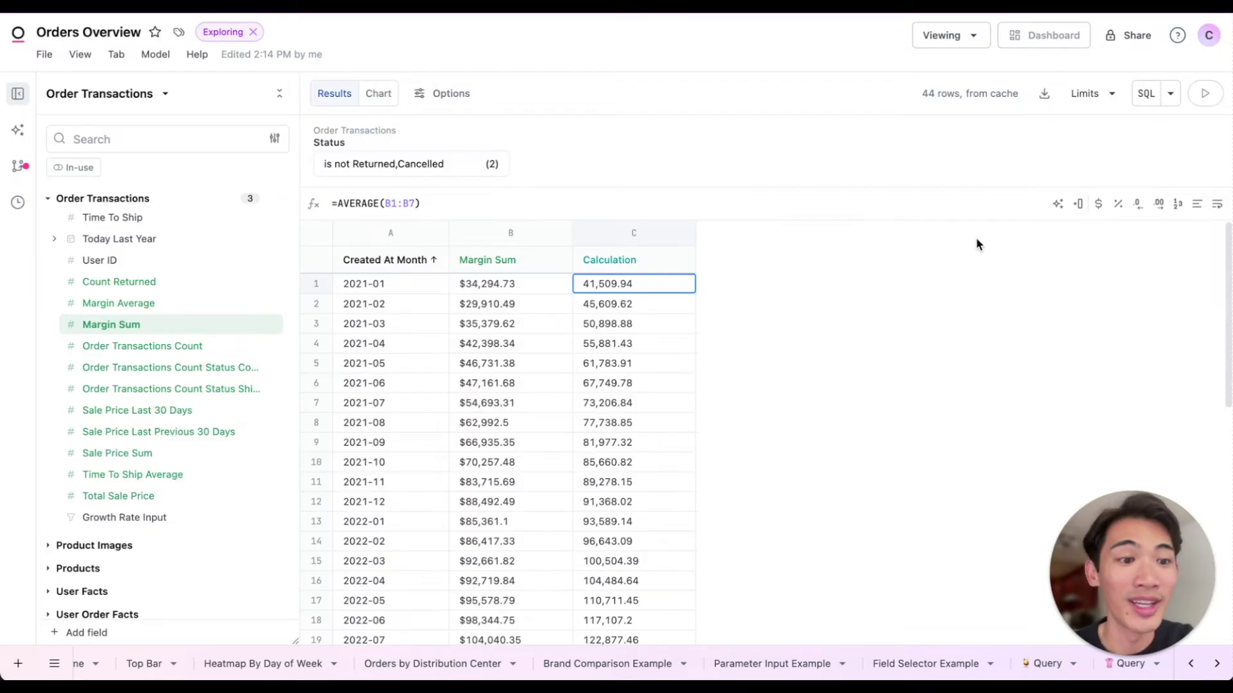
left_click(1097, 206)
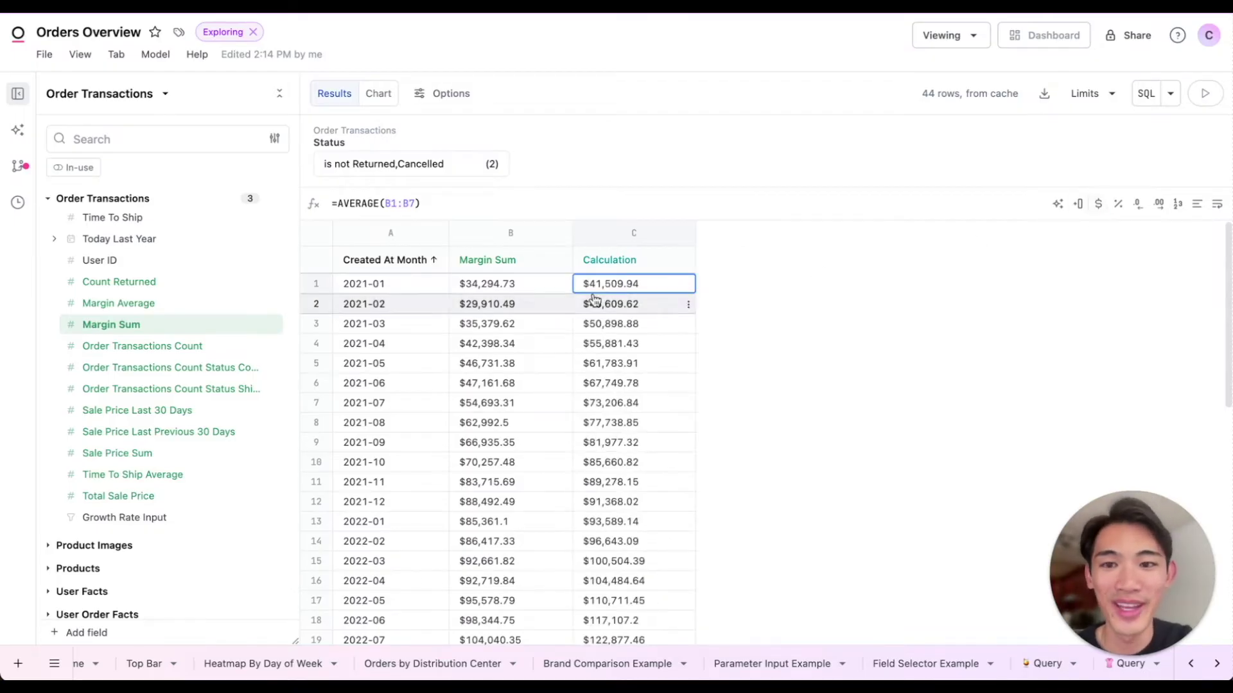
Step: Chart Margin Sum and Calculation together as a line chart
left_click(378, 94)
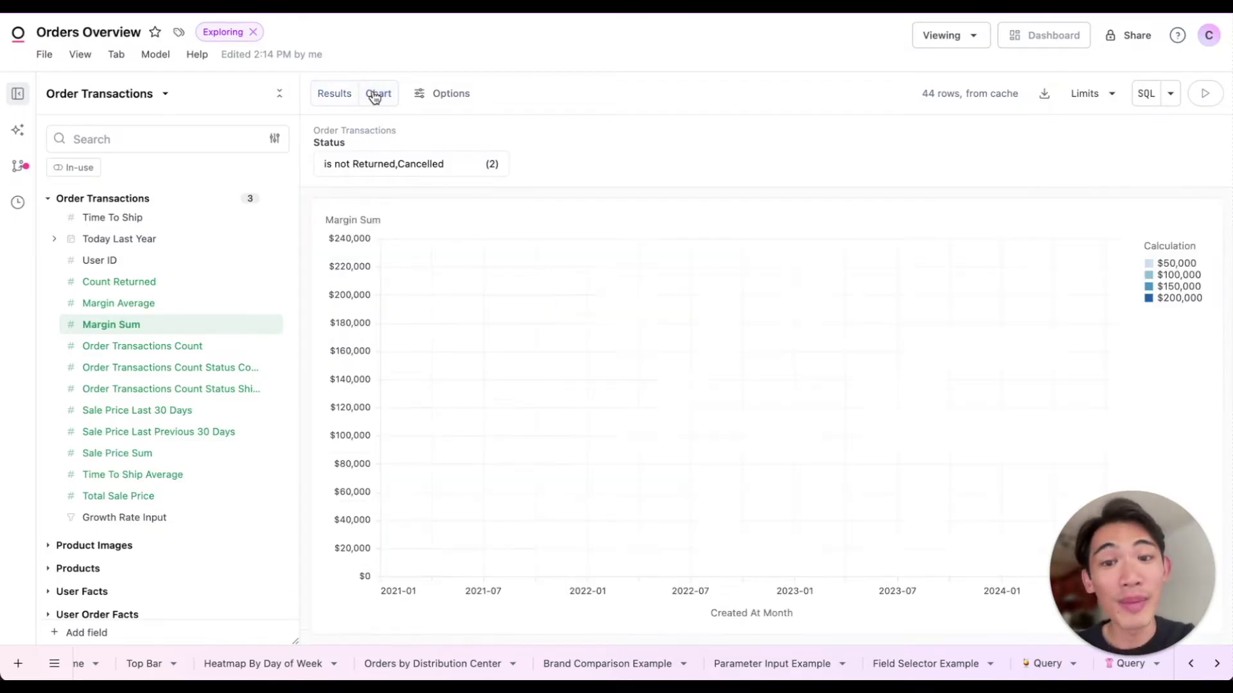
left_click(413, 98)
left_click(1081, 200)
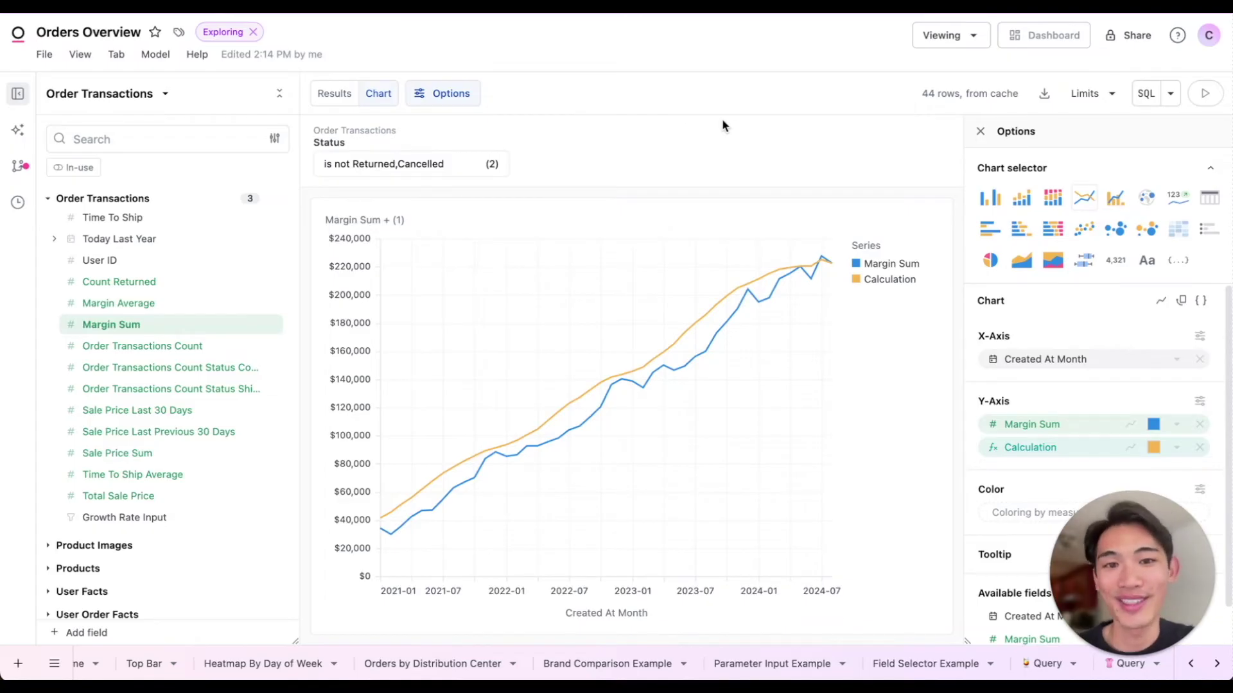
Step: Have AI add a month-over-month margin change column and format it as percentages
left_click(335, 93)
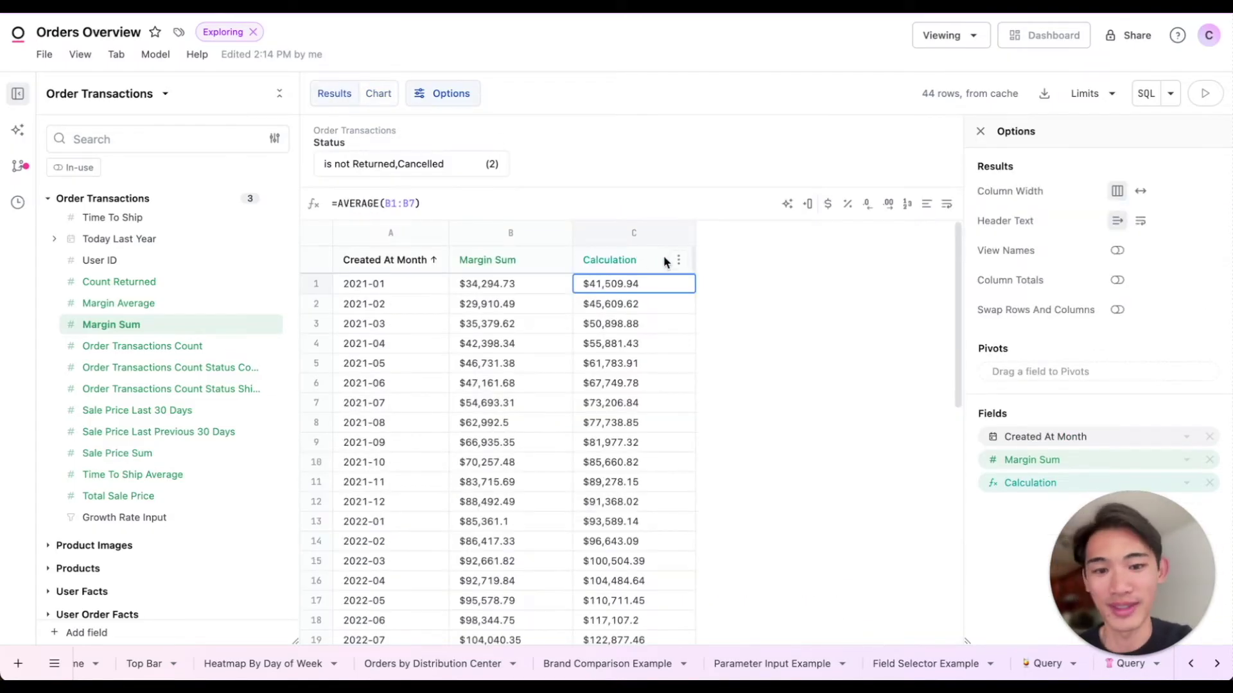
left_click(678, 260)
left_click(818, 300)
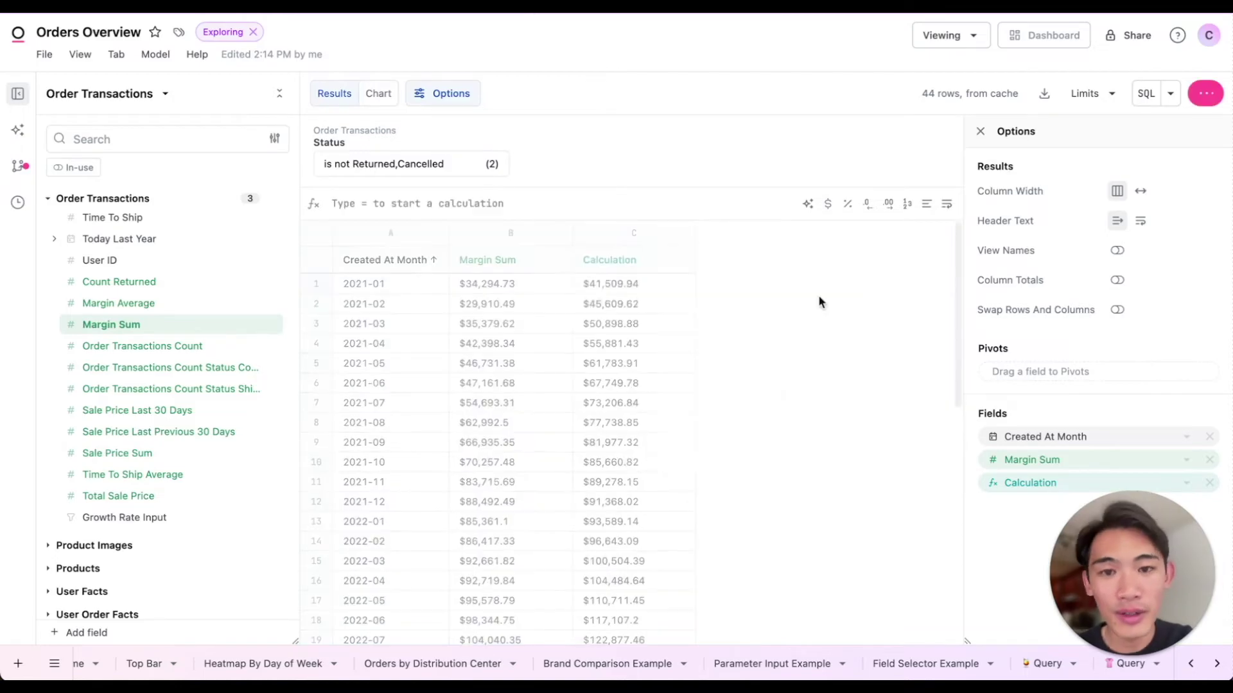
left_click(788, 205)
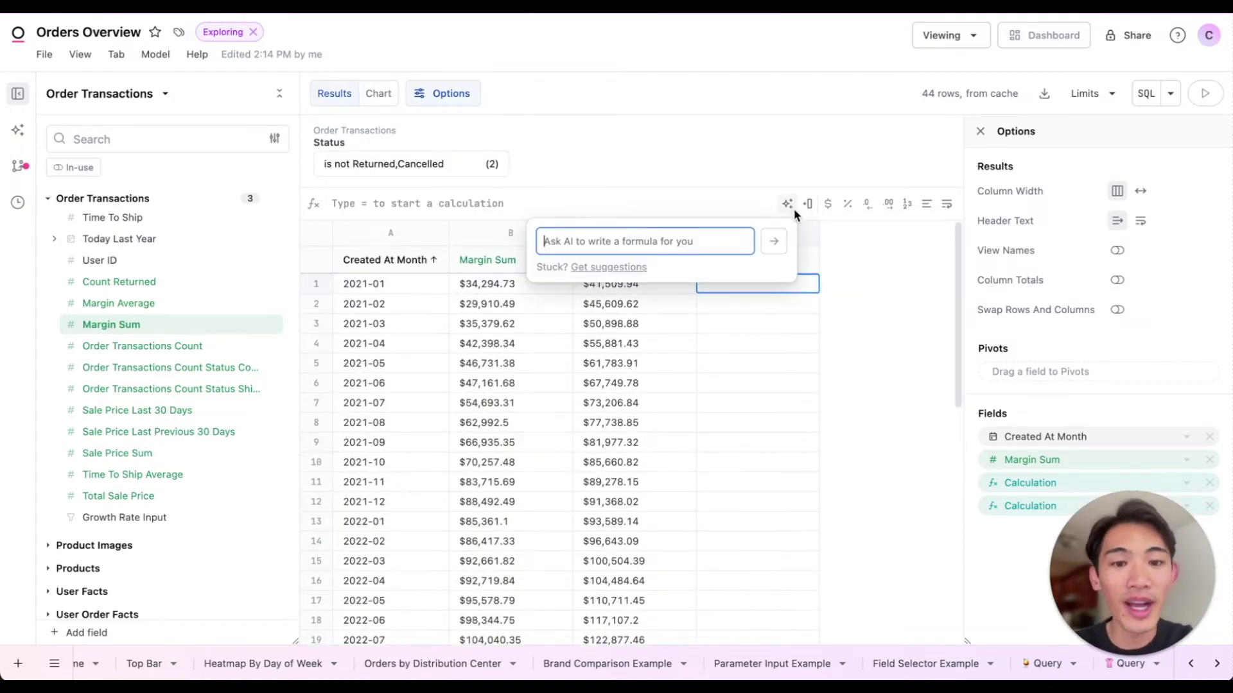
type("calc")
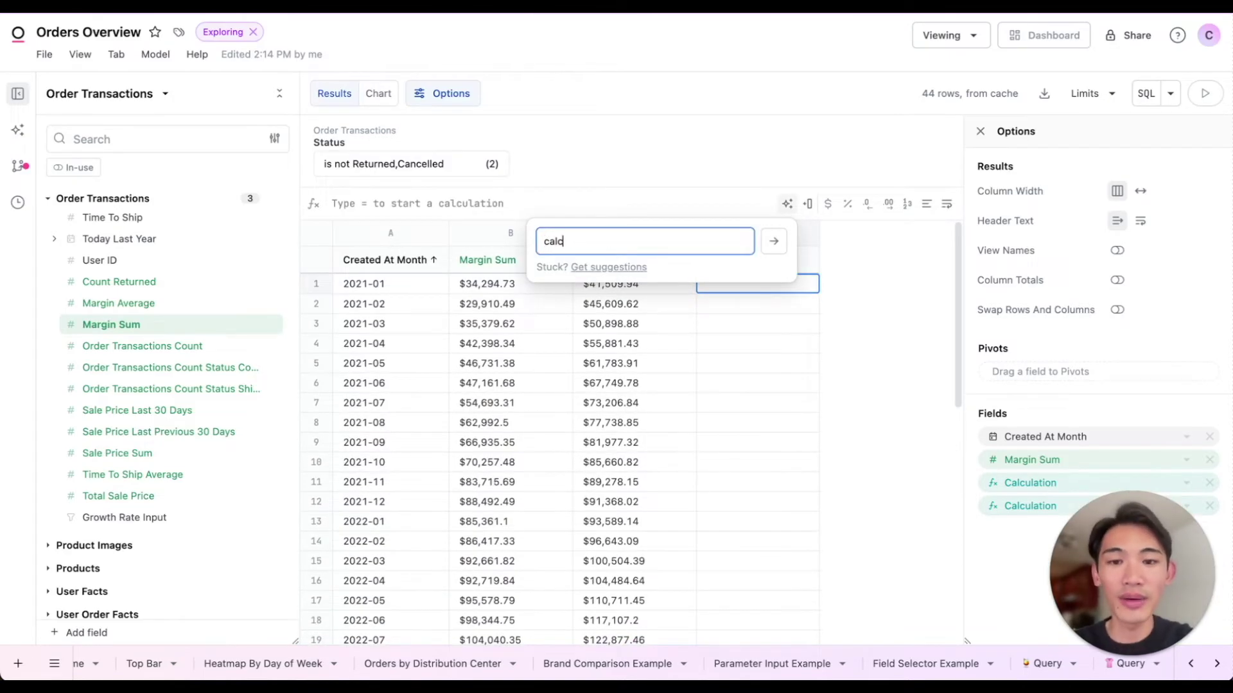
type("ulate the month over ")
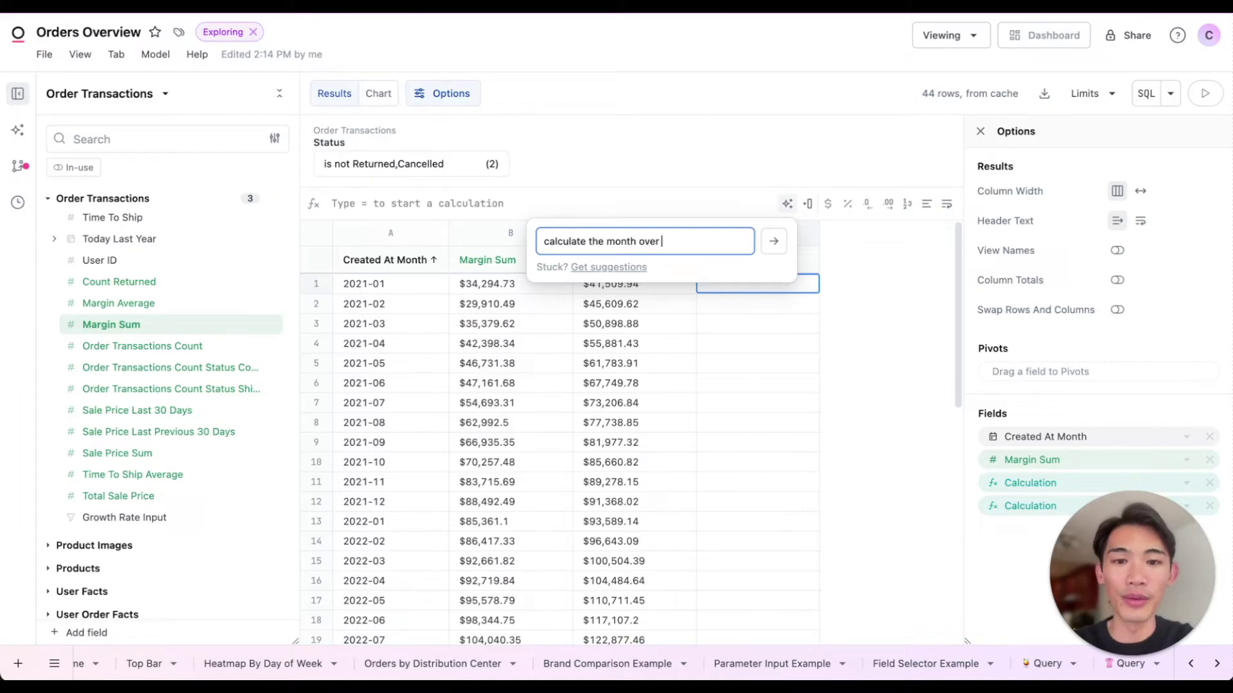
type("month change in margin")
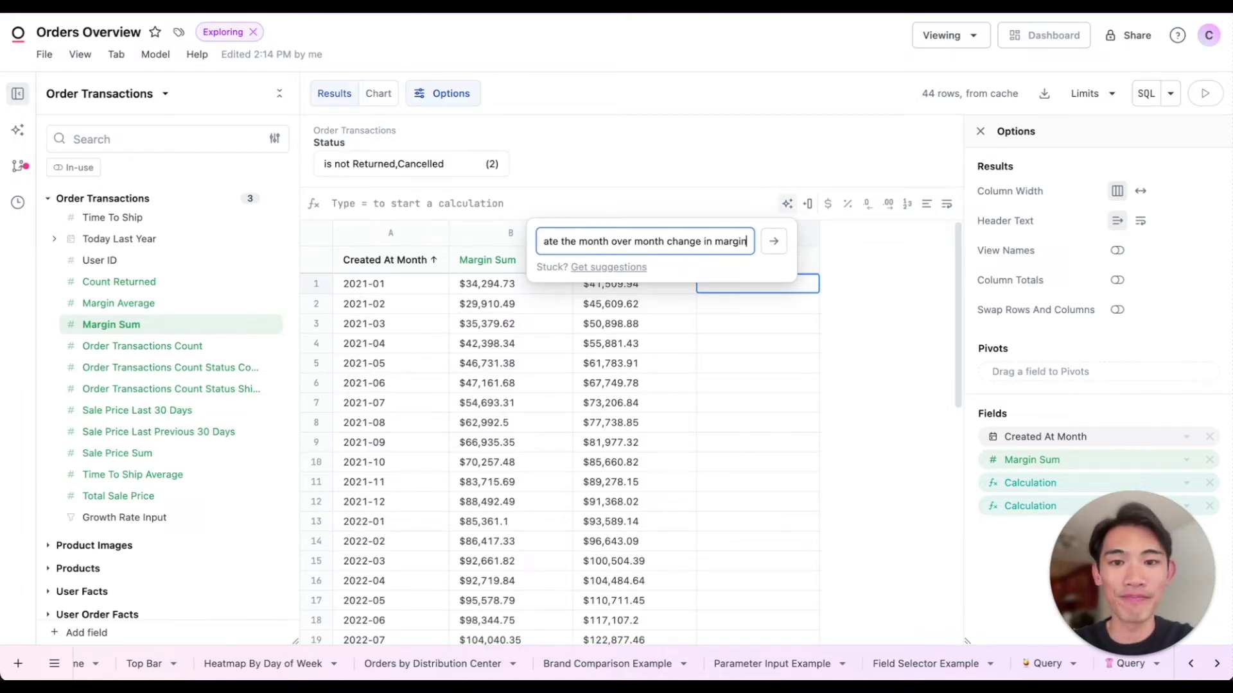
key("Return")
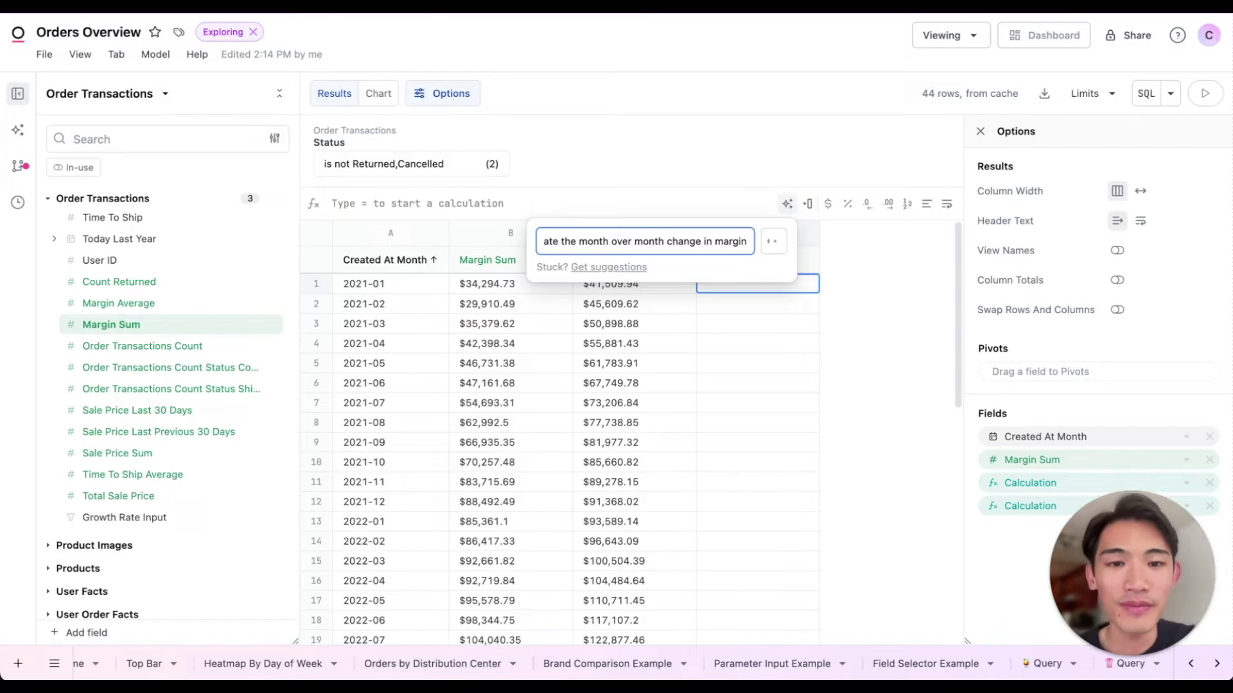
left_click(753, 310)
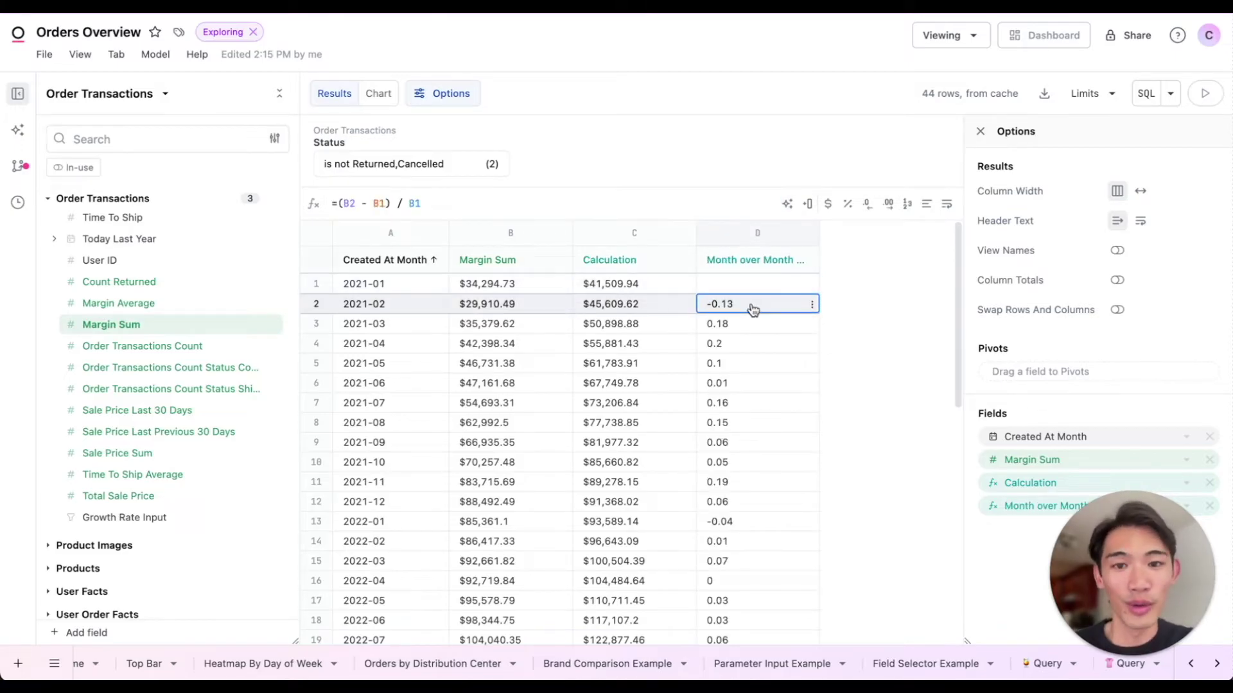
left_click(848, 204)
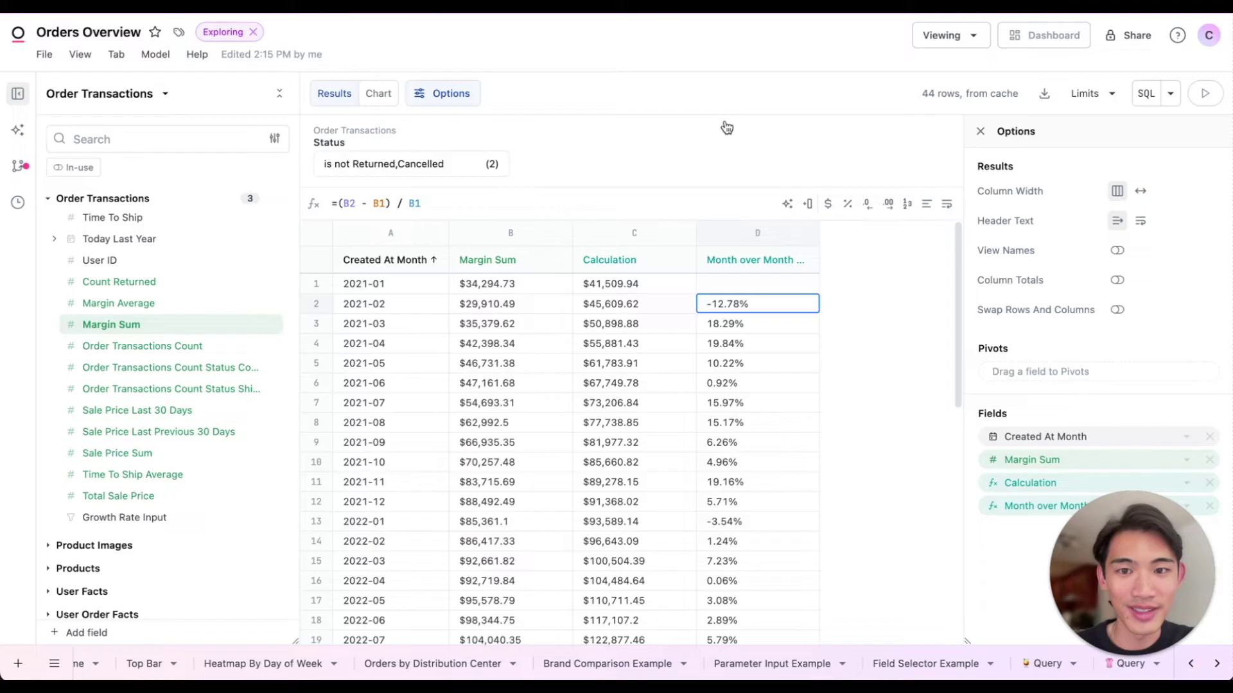
Step: Ask the AI Query Helper 'Show me sales from the past 12 months'
left_click(19, 133)
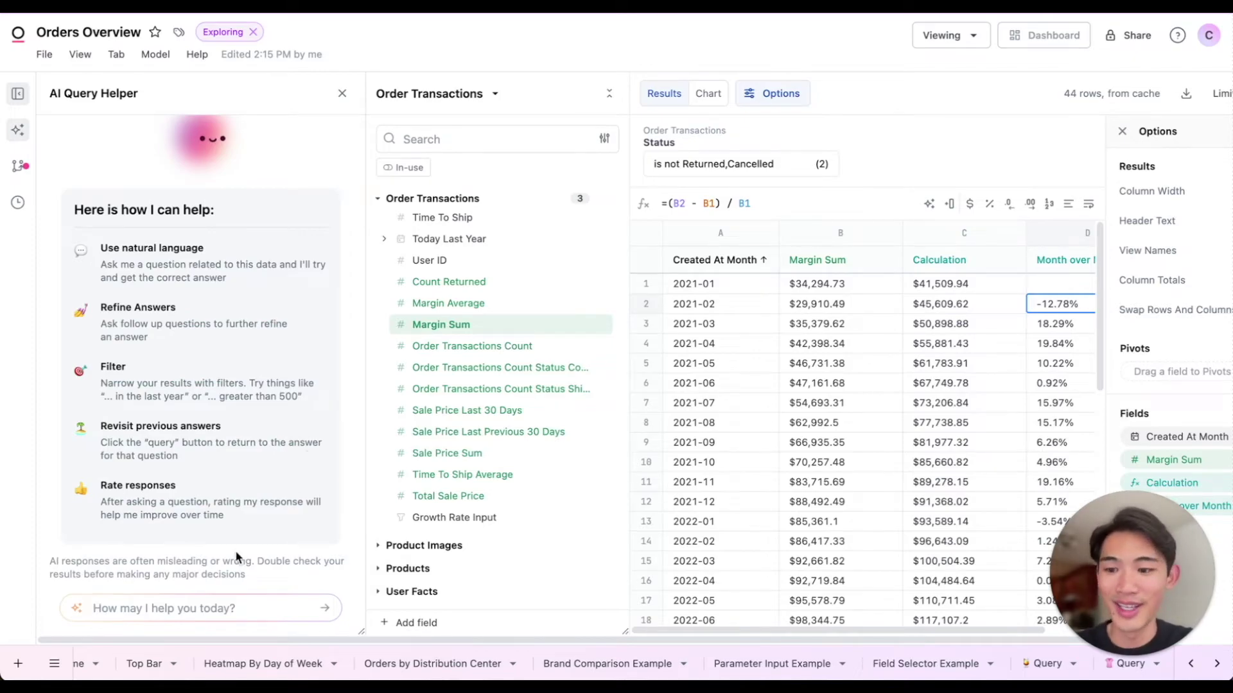
type("Show m")
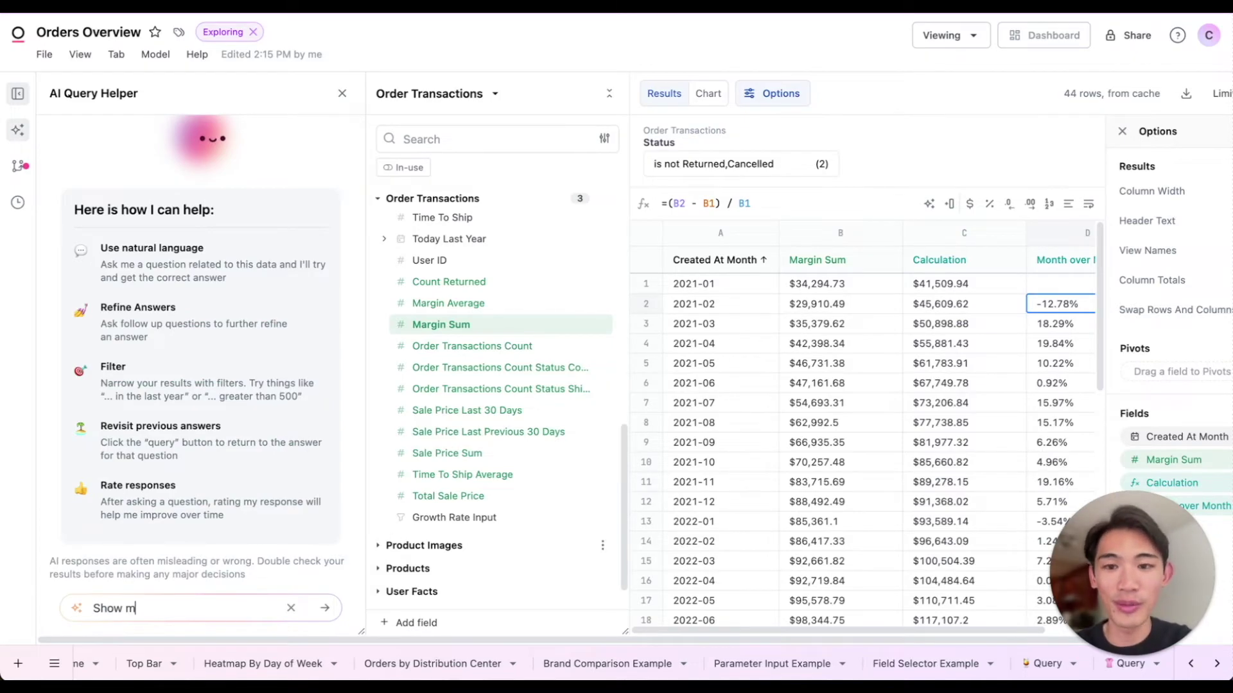
type("e sales from the past ")
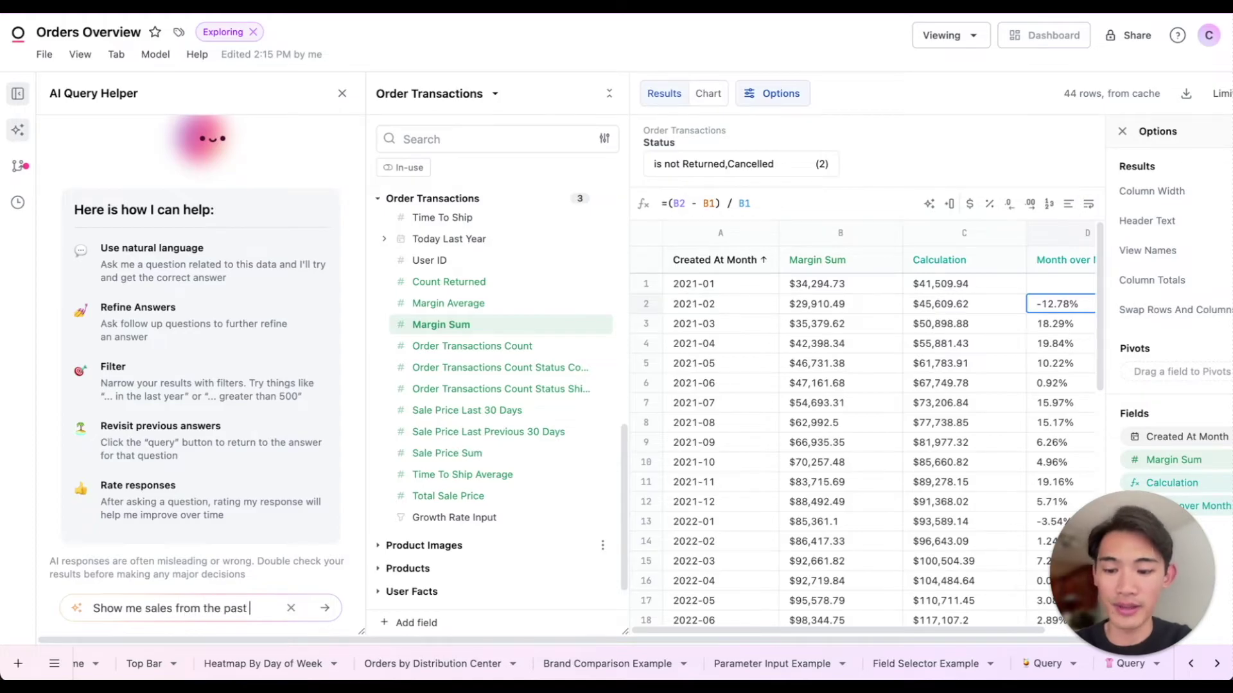
type("12 months")
key("Return")
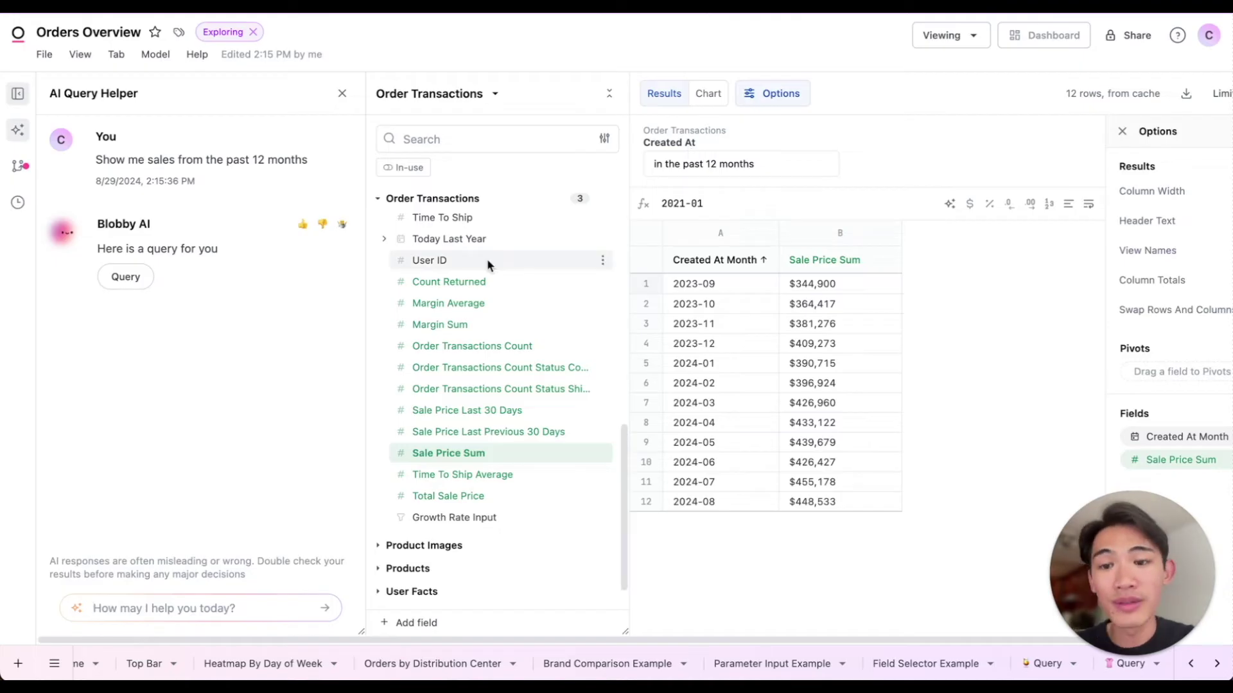
mouse_move(888, 270)
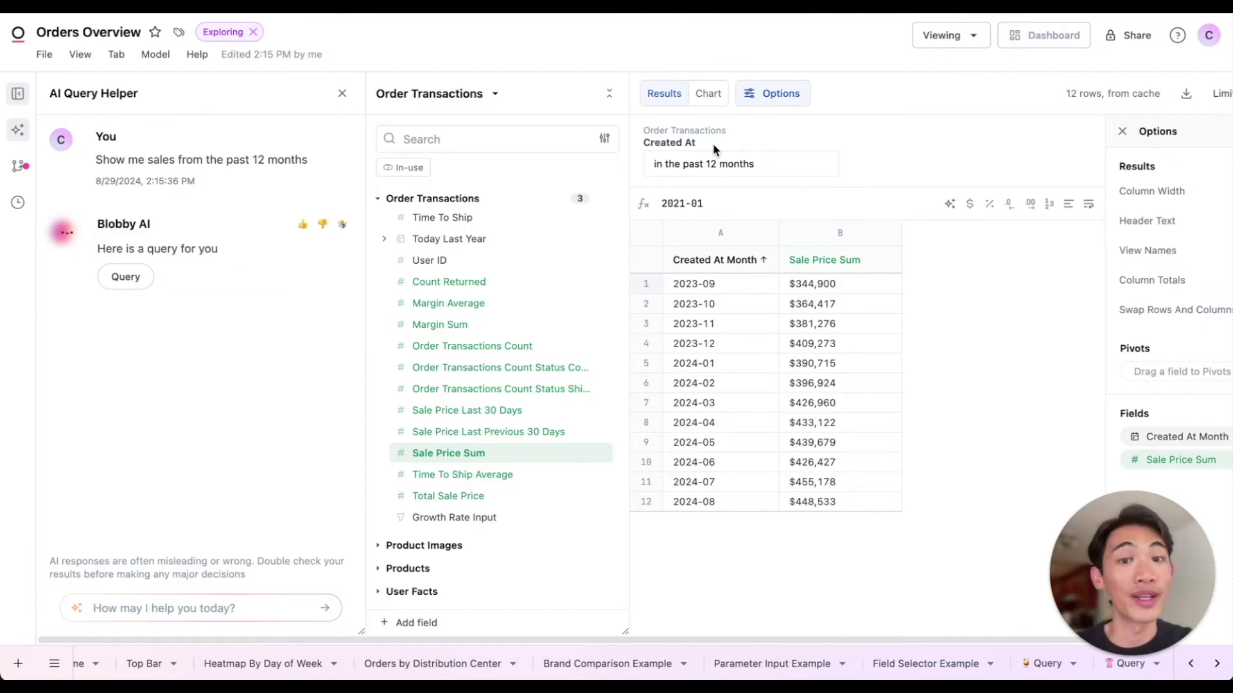
Step: Add 'count(distinct order_id) as count_orders' after line 2 of the SQL and run it
scroll(860, 263, "right", 5)
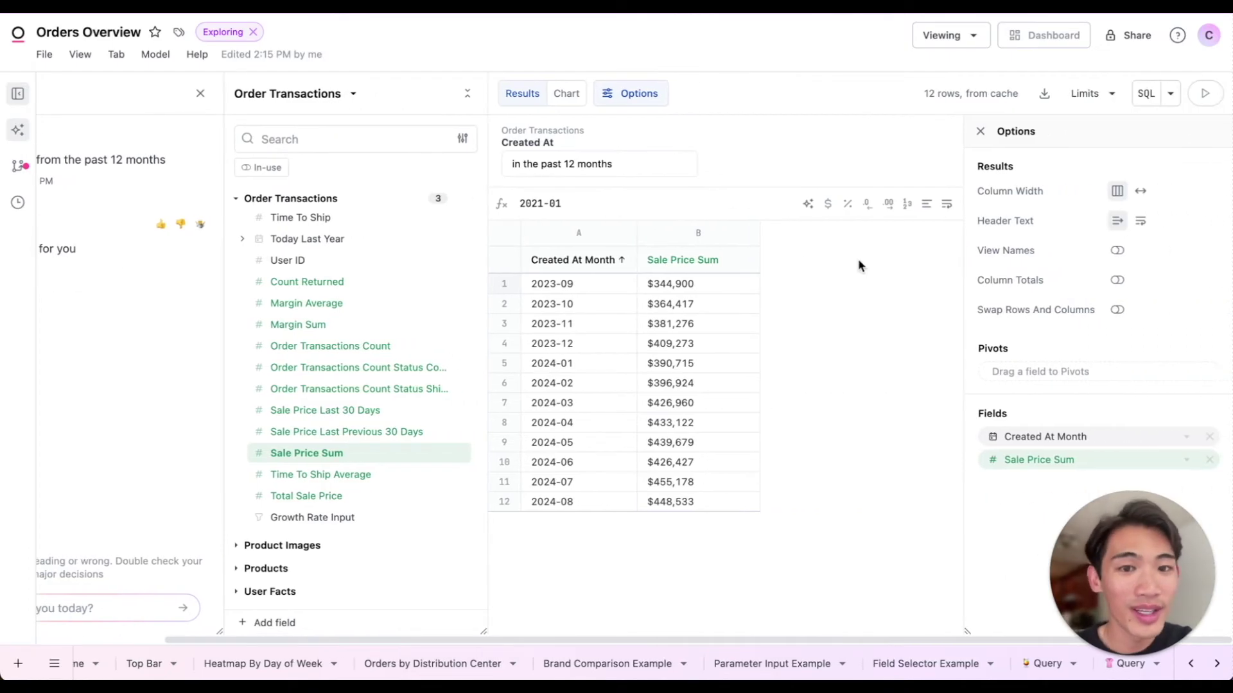
left_click(1146, 93)
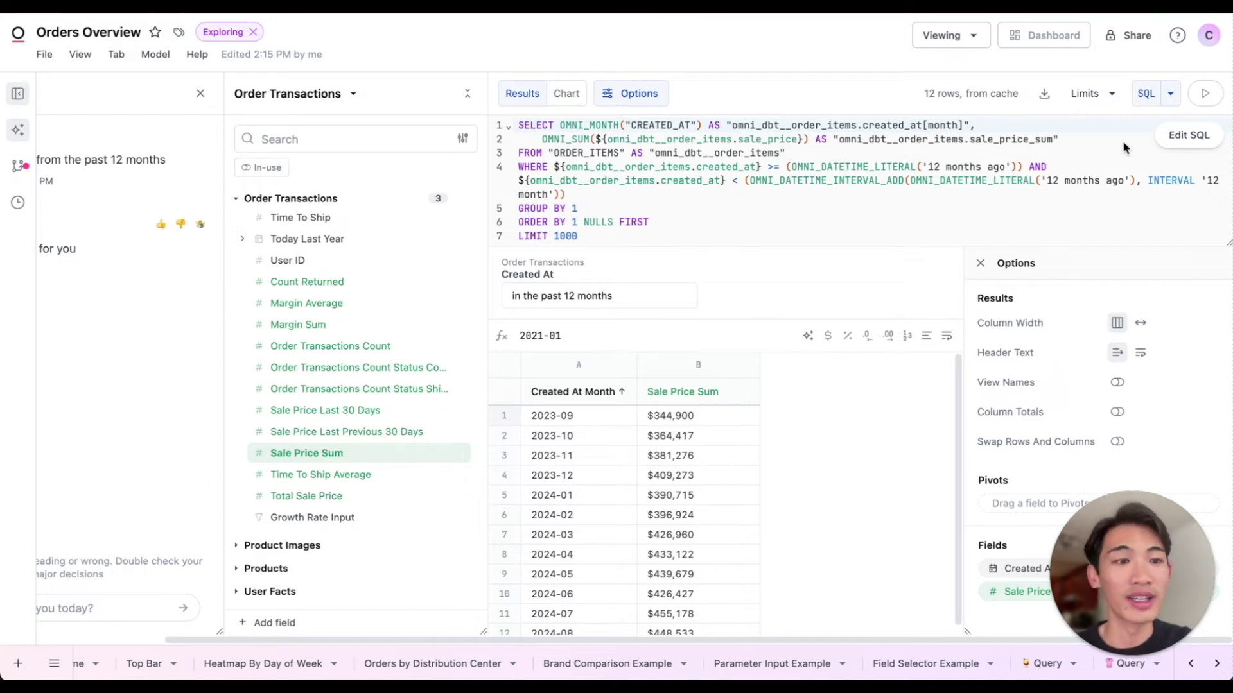
left_click(1209, 136)
left_click(1073, 139)
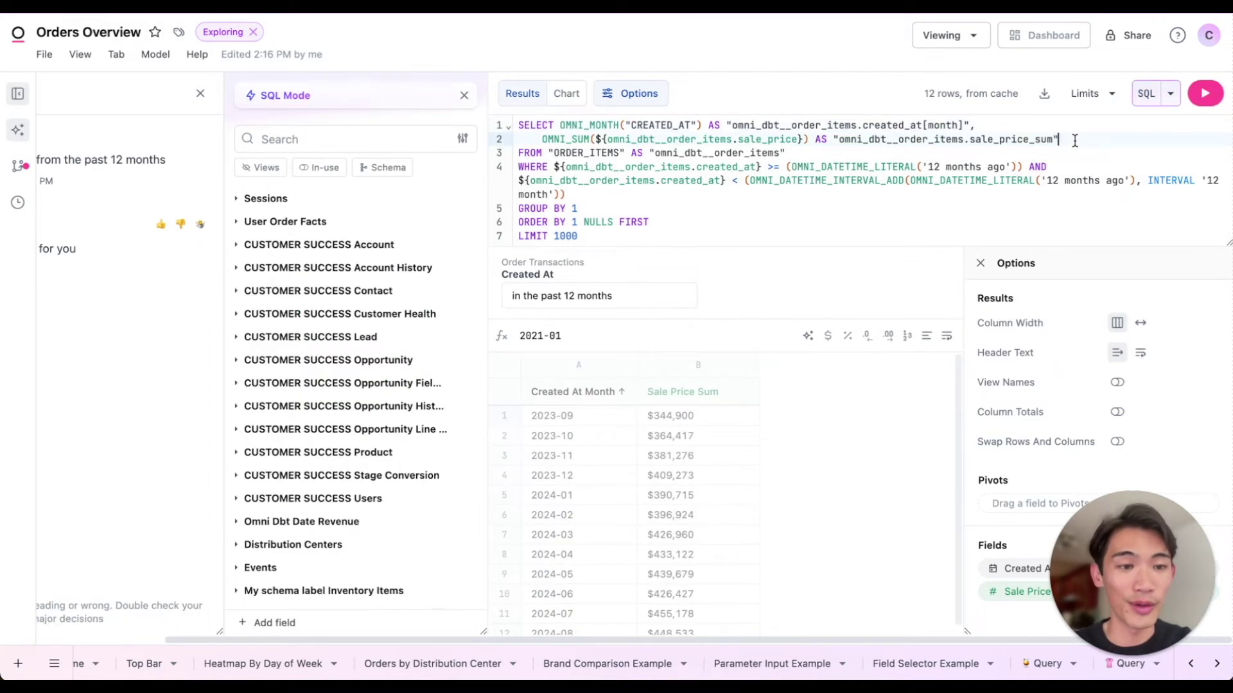
type(",")
key("Return")
type("count(di")
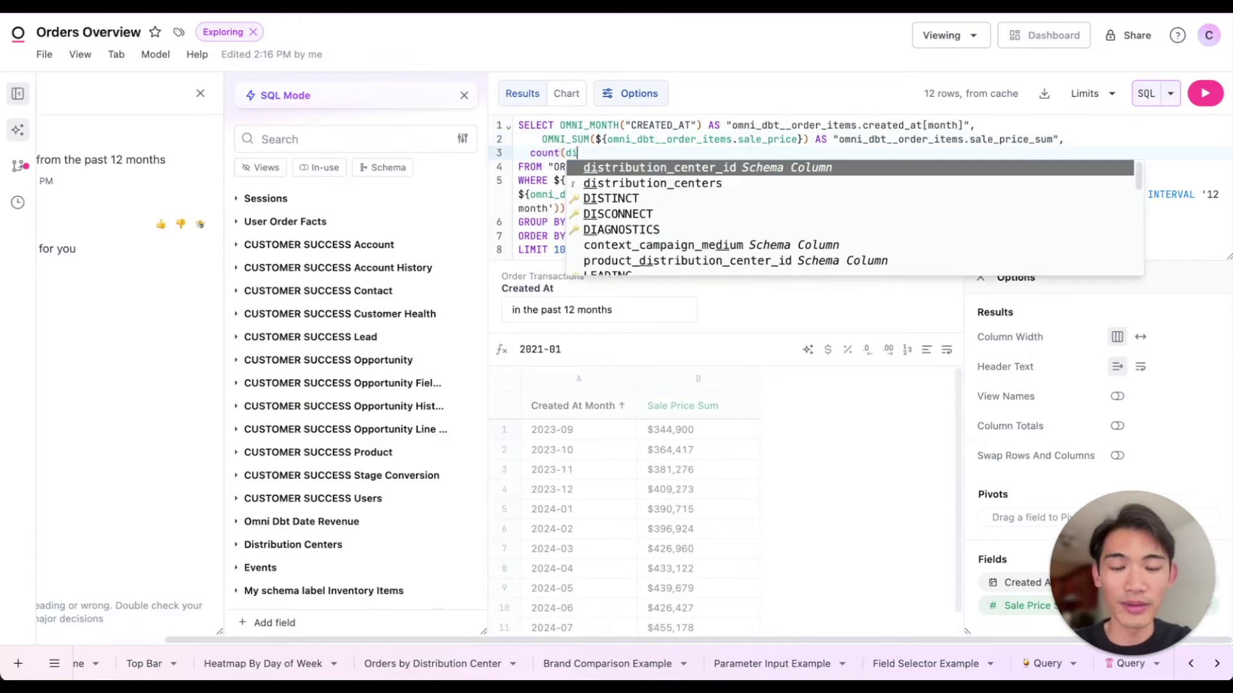
type("stinct order_id")
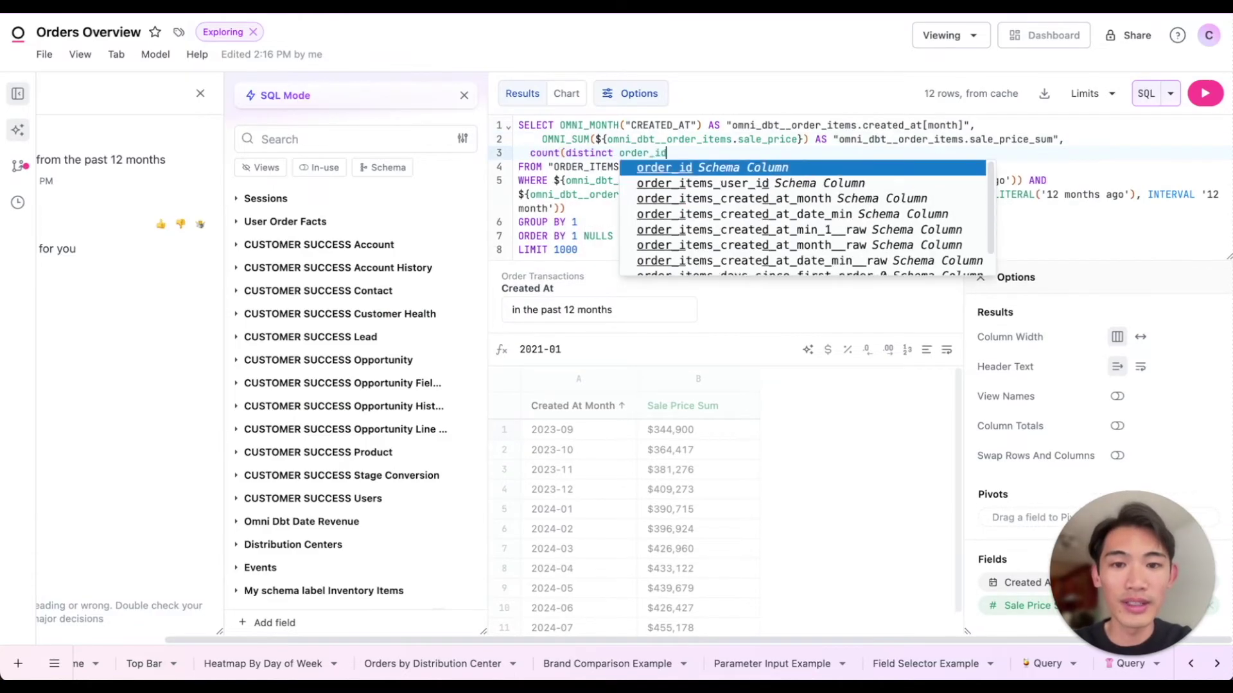
type(") as count_orders")
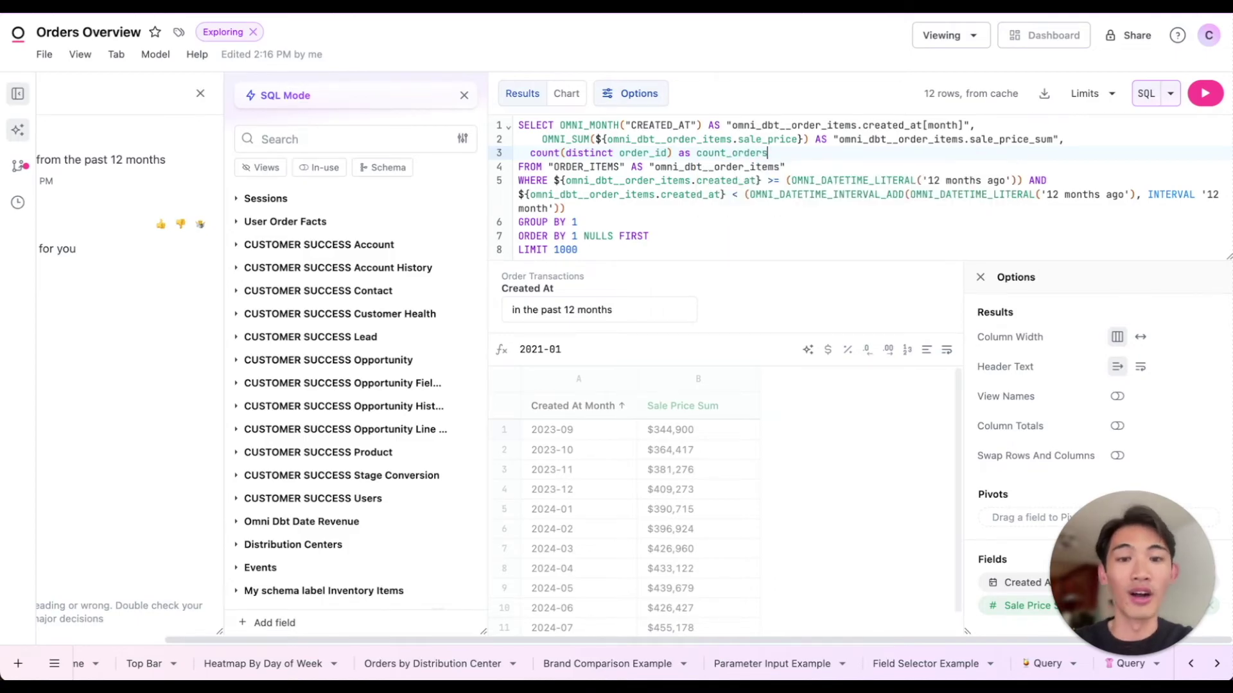
key("super+Return")
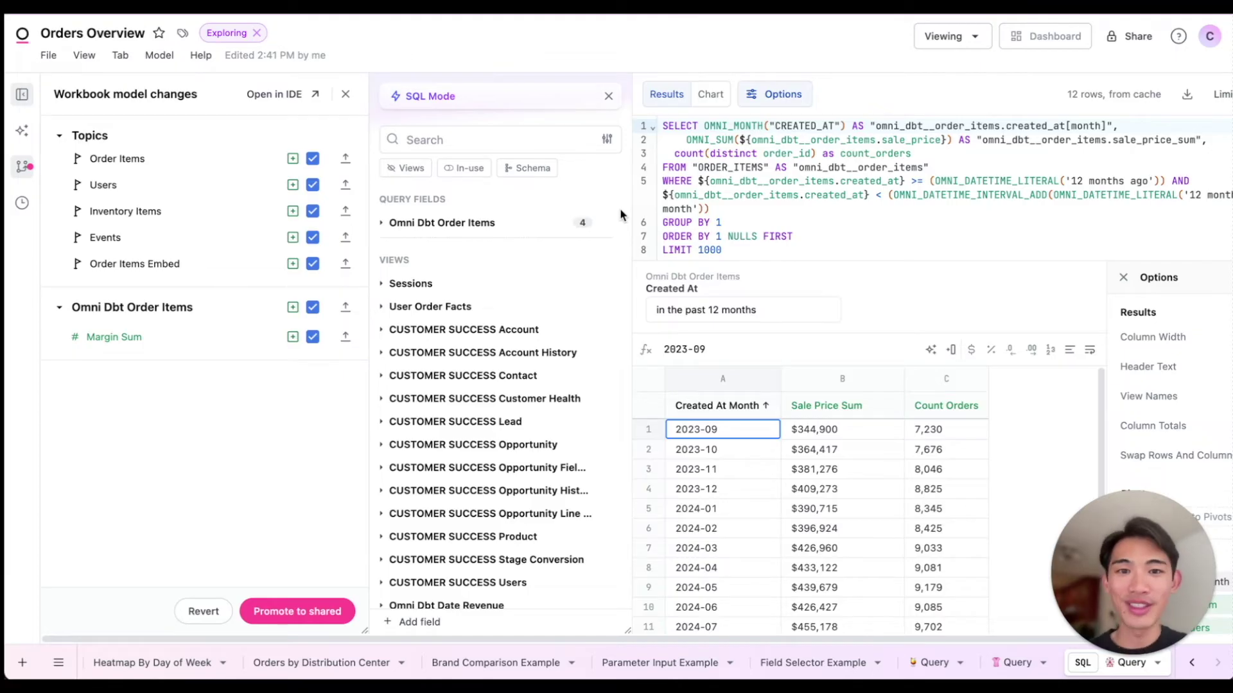
Step: Open the IDE in Model browse mode and view omni_dbt's order_items.view file
left_click(296, 98)
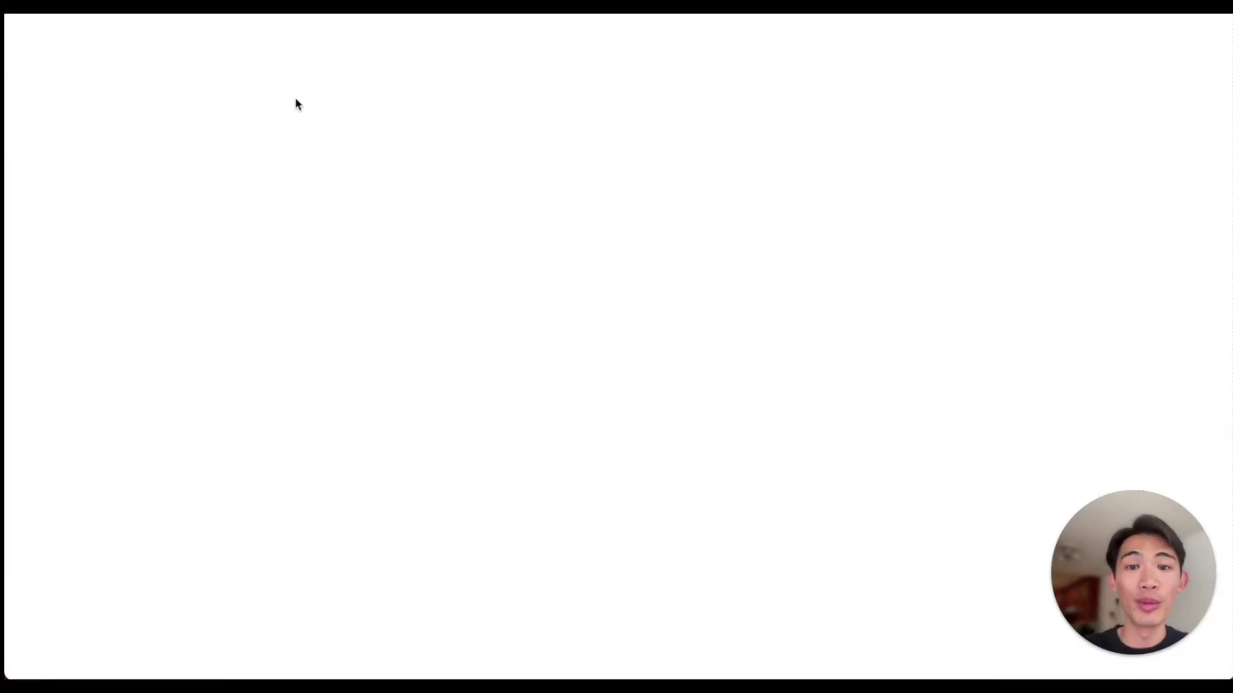
left_click(270, 129)
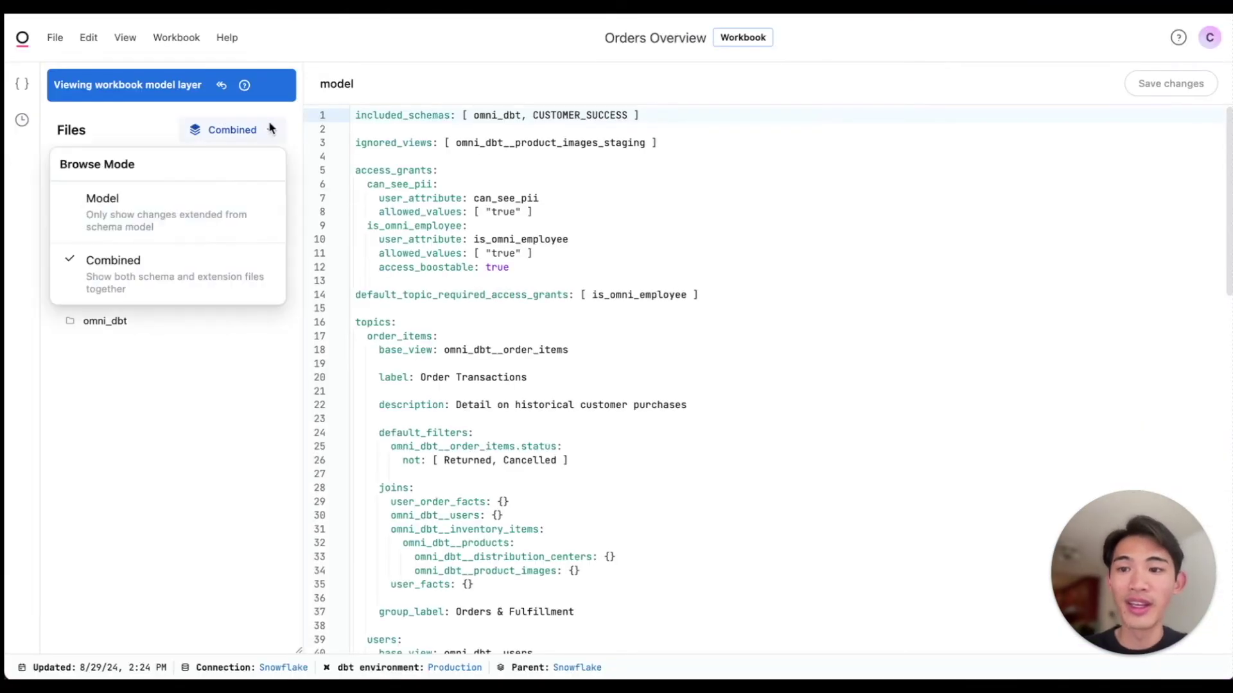
left_click(235, 201)
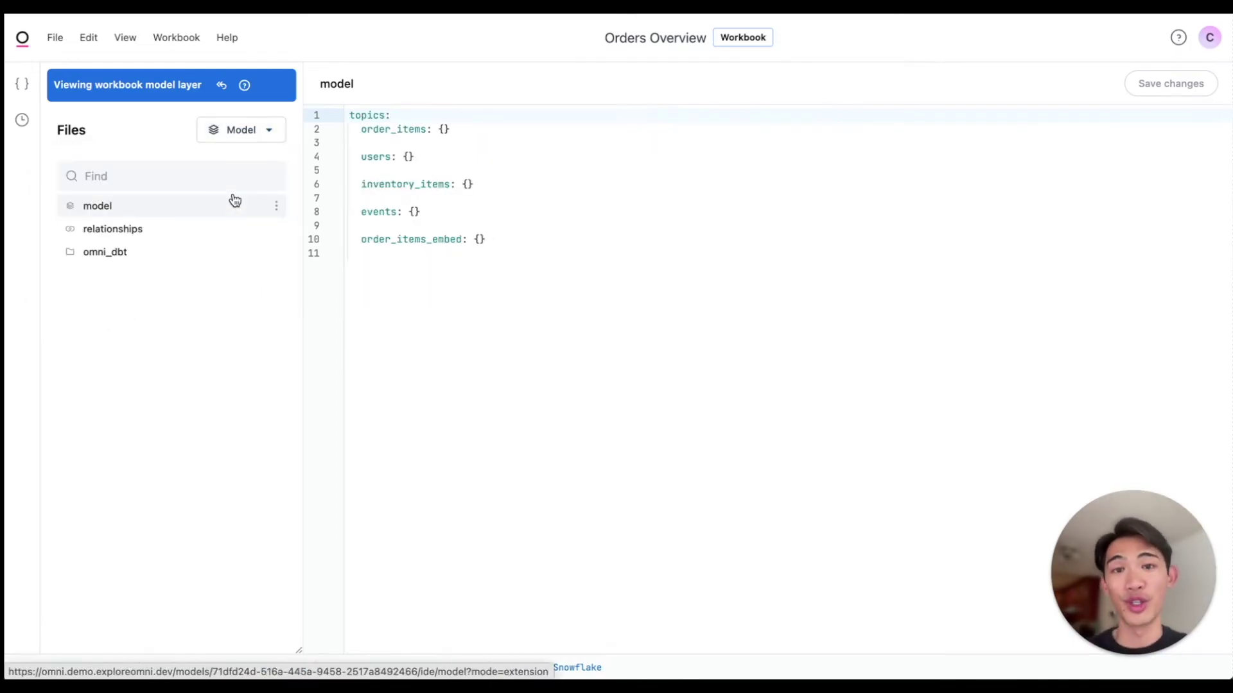
left_click(208, 250)
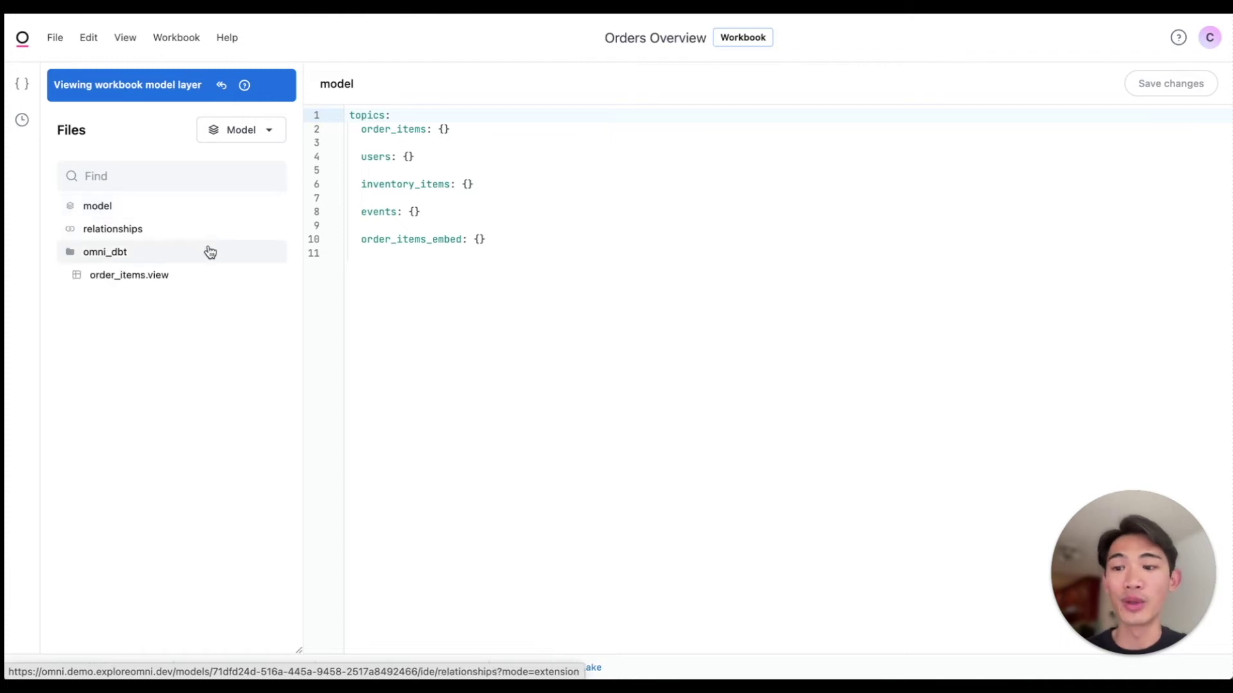
left_click(200, 284)
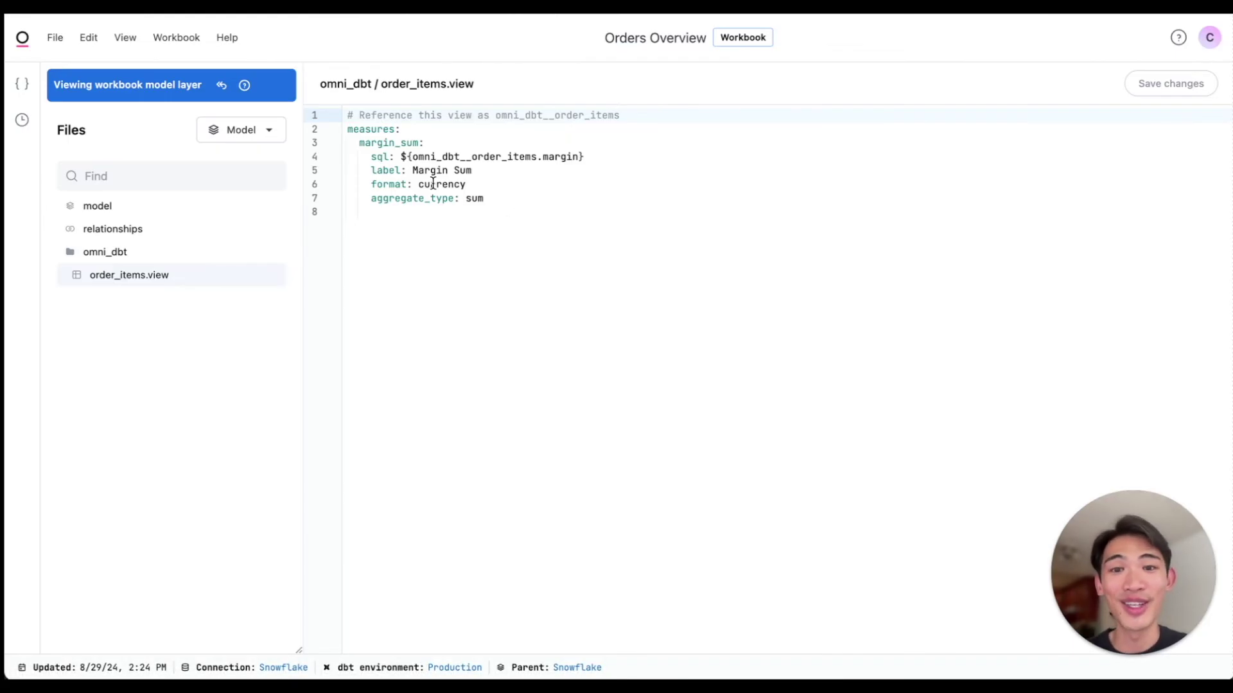
Step: Show order_items.view in Combined mode and scroll through its dbt descriptions, margin_sum and read-only dbt block
left_click(269, 134)
left_click(229, 222)
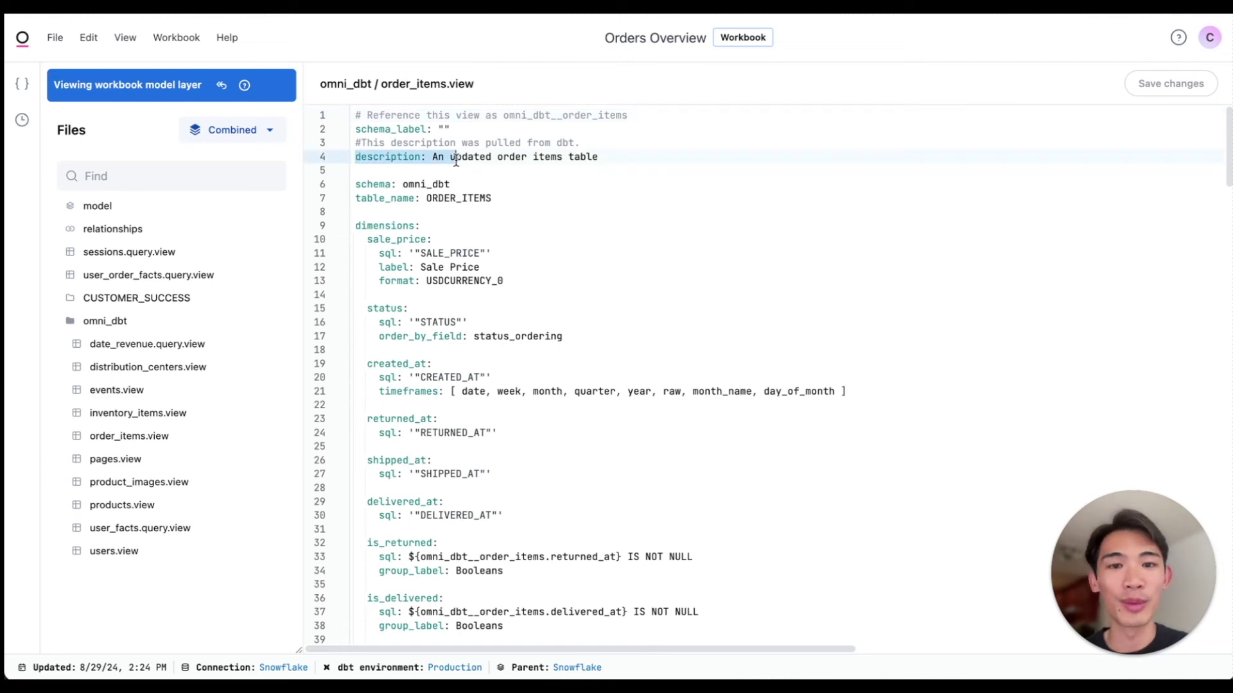
left_click_drag(456, 161, 532, 169)
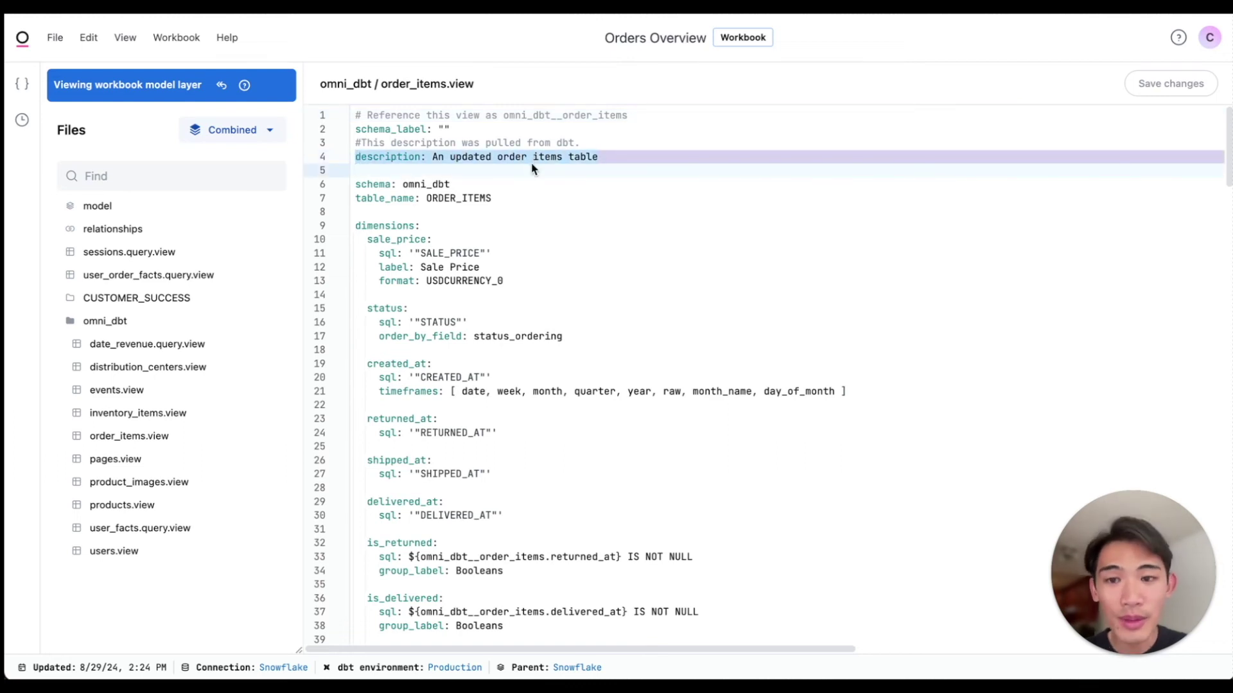
scroll(531, 193, "down", 10)
left_click_drag(379, 317, 525, 317)
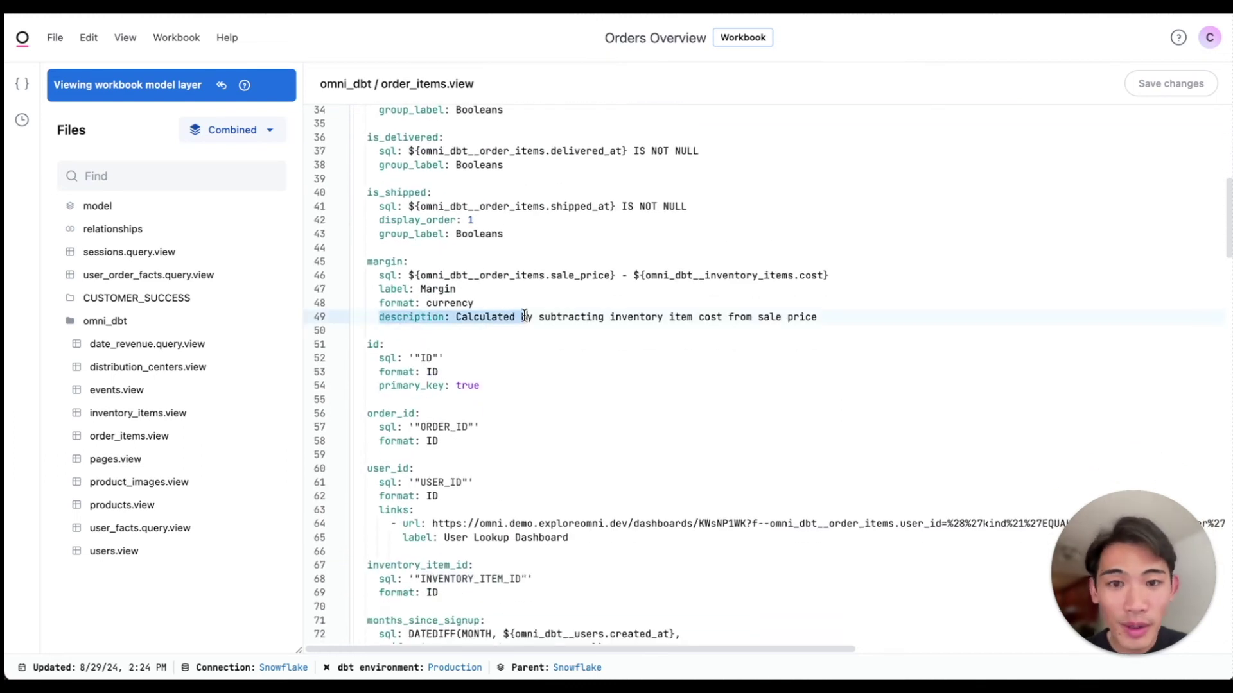
scroll(450, 411, "down", 20)
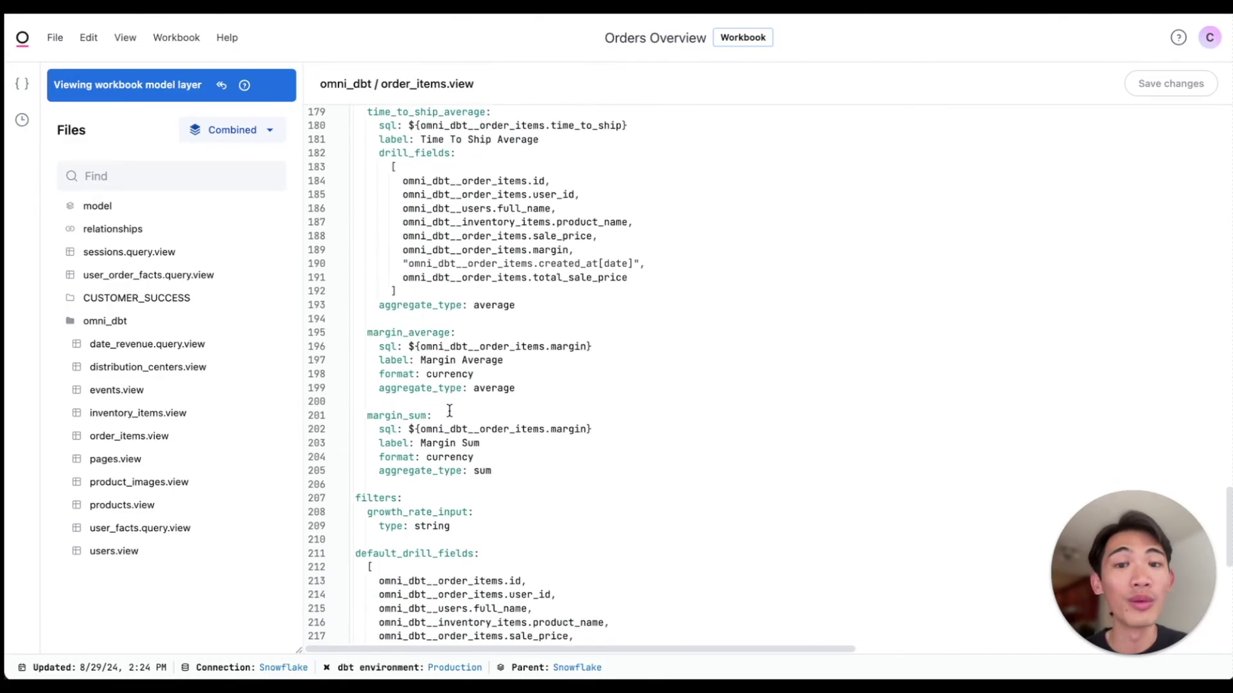
scroll(450, 411, "down", 12)
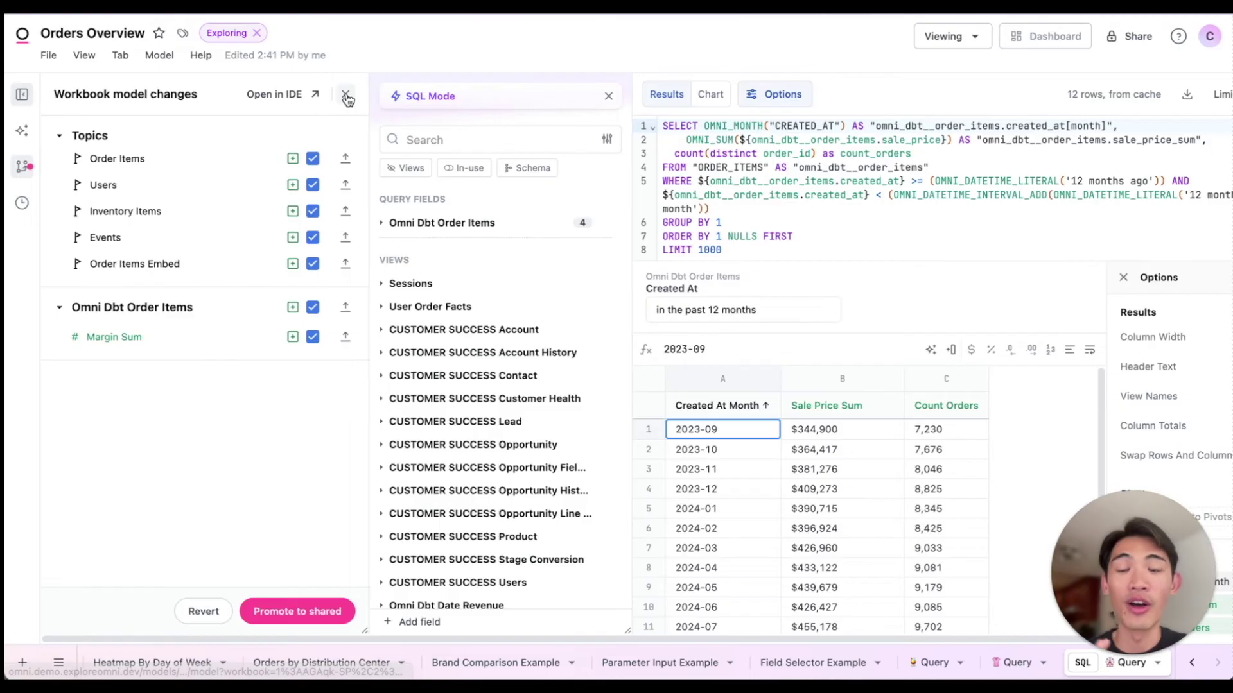
Step: Start a dbt push of the workbook query and rename the count_orders alias to orders
left_click(344, 96)
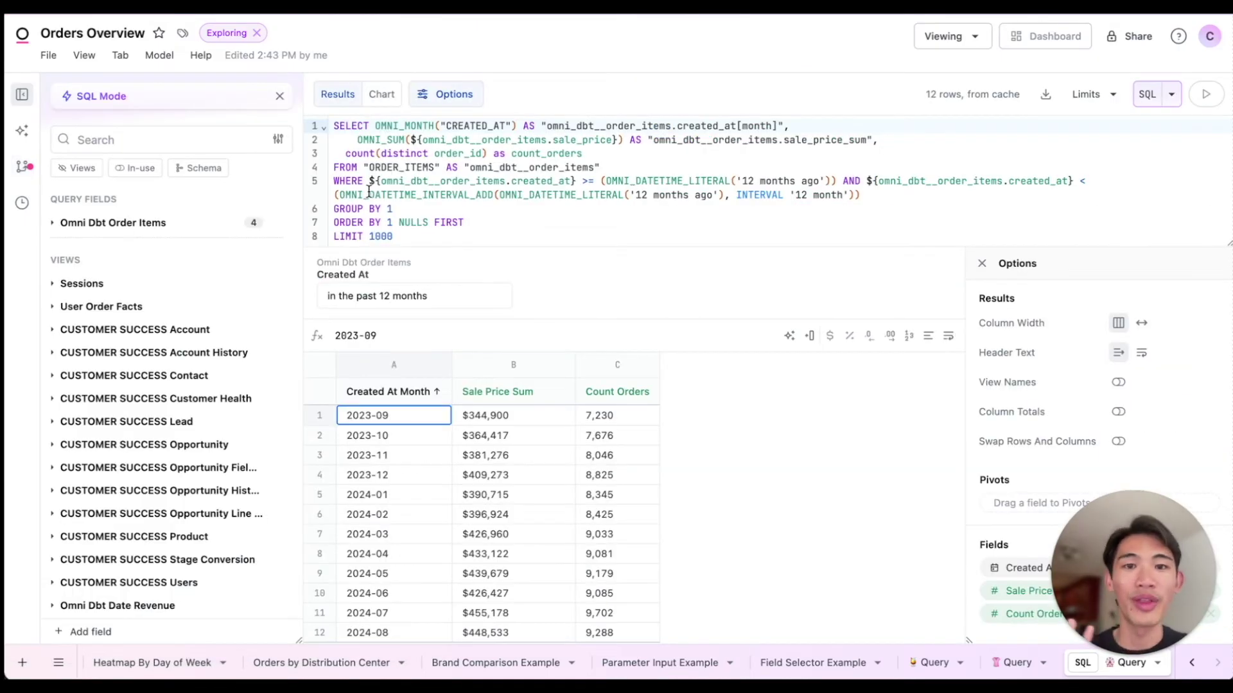
left_click(159, 56)
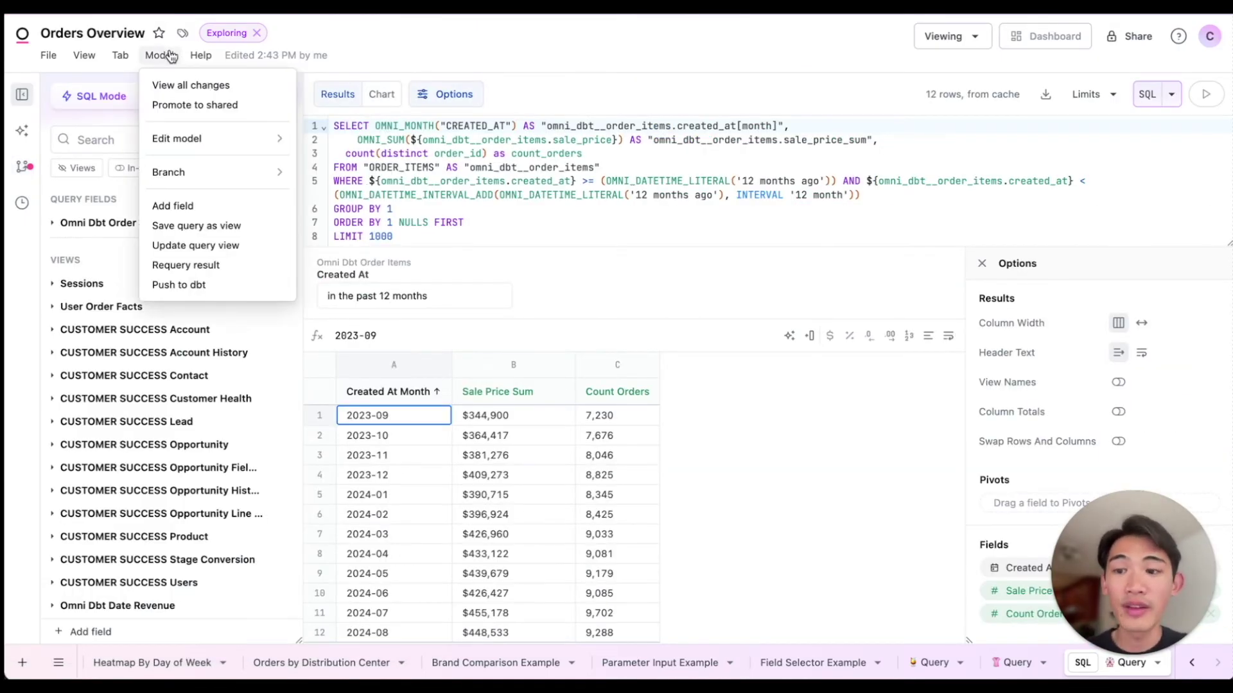
left_click(264, 292)
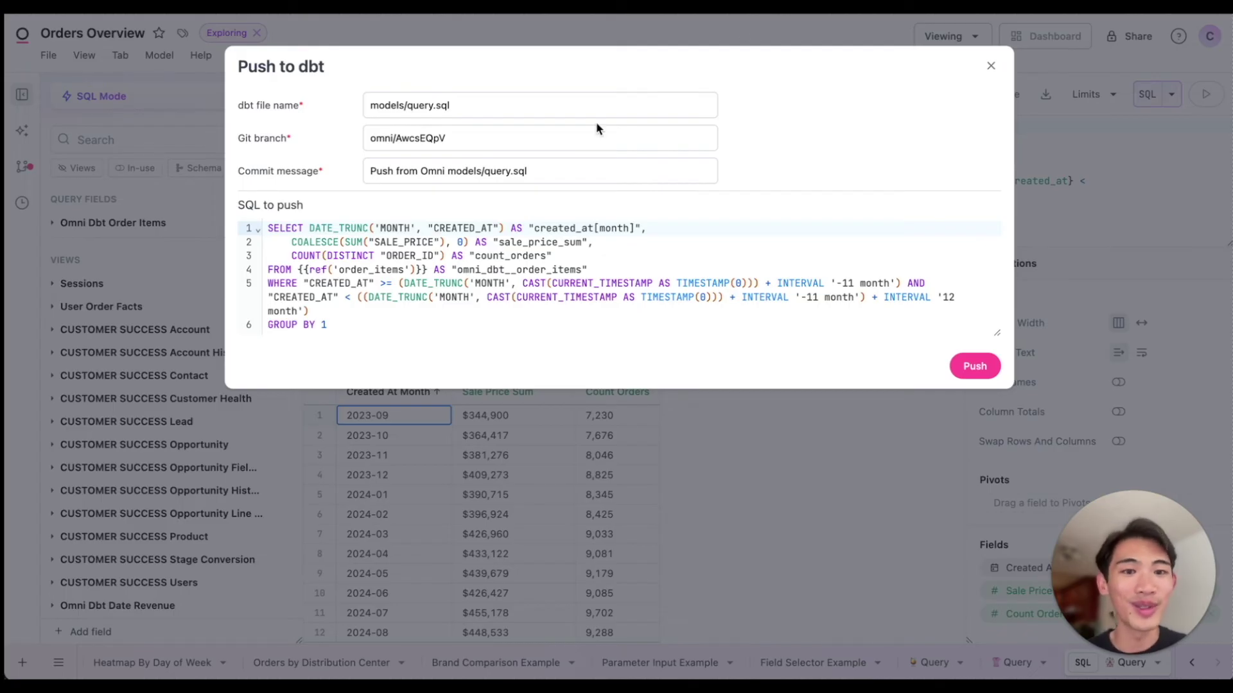
left_click_drag(545, 256, 473, 257)
type("crders")
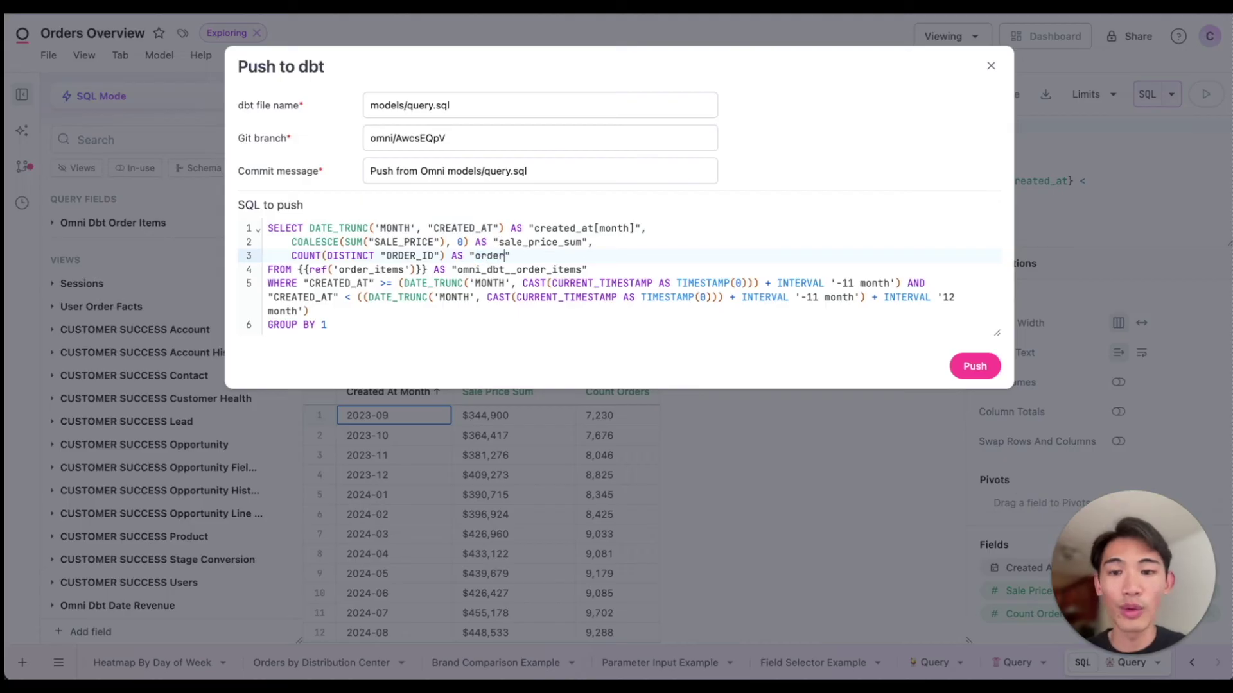
left_click(570, 247)
Step: Check the SQL's ref to the order_items model, then push it to dbt as models/query.sql
left_click_drag(434, 270, 299, 272)
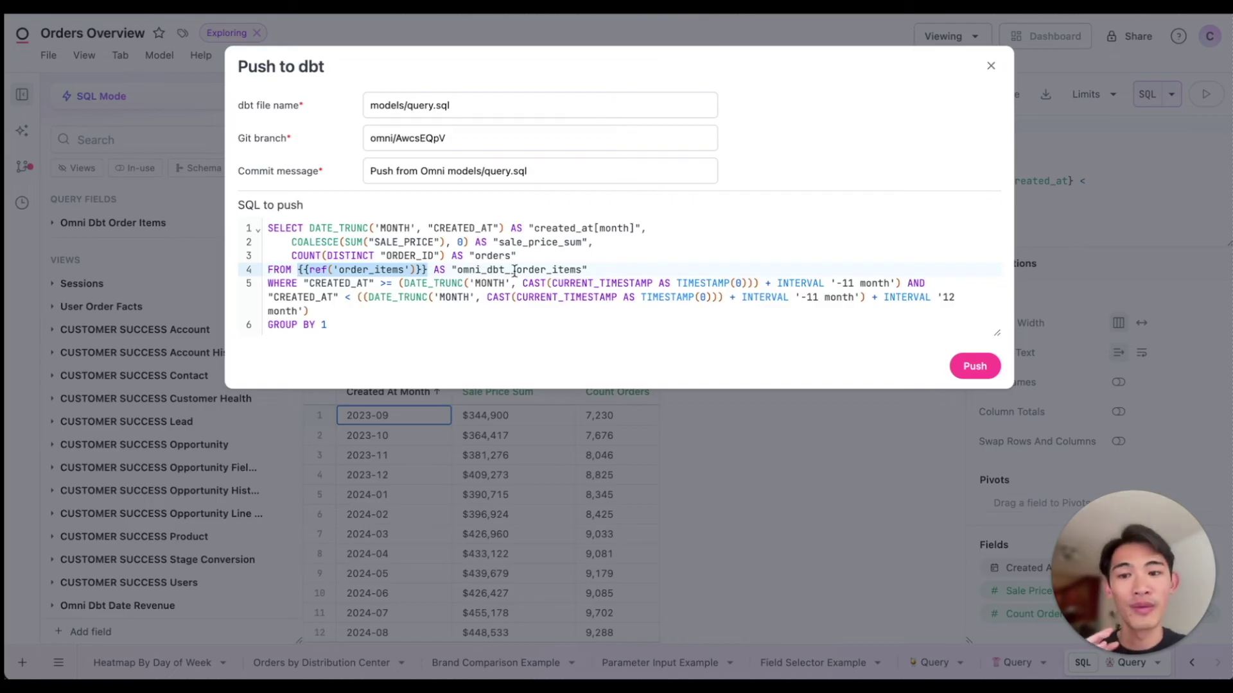
left_click(460, 258)
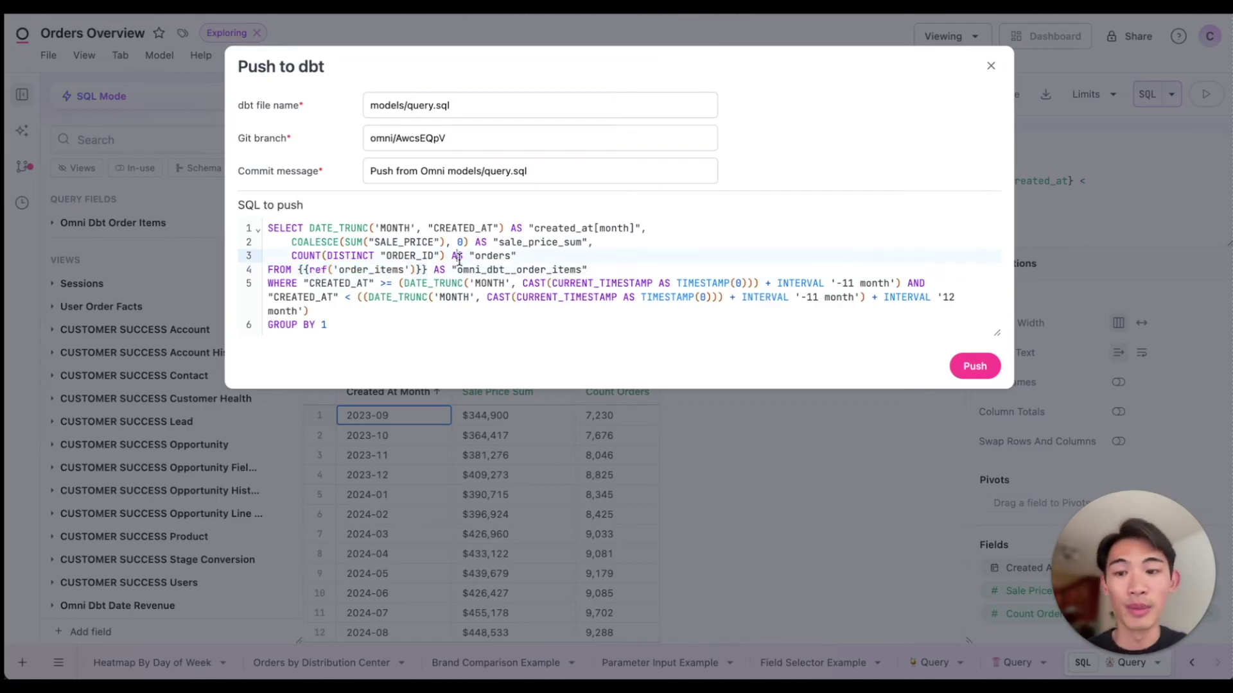
left_click_drag(339, 272, 404, 272)
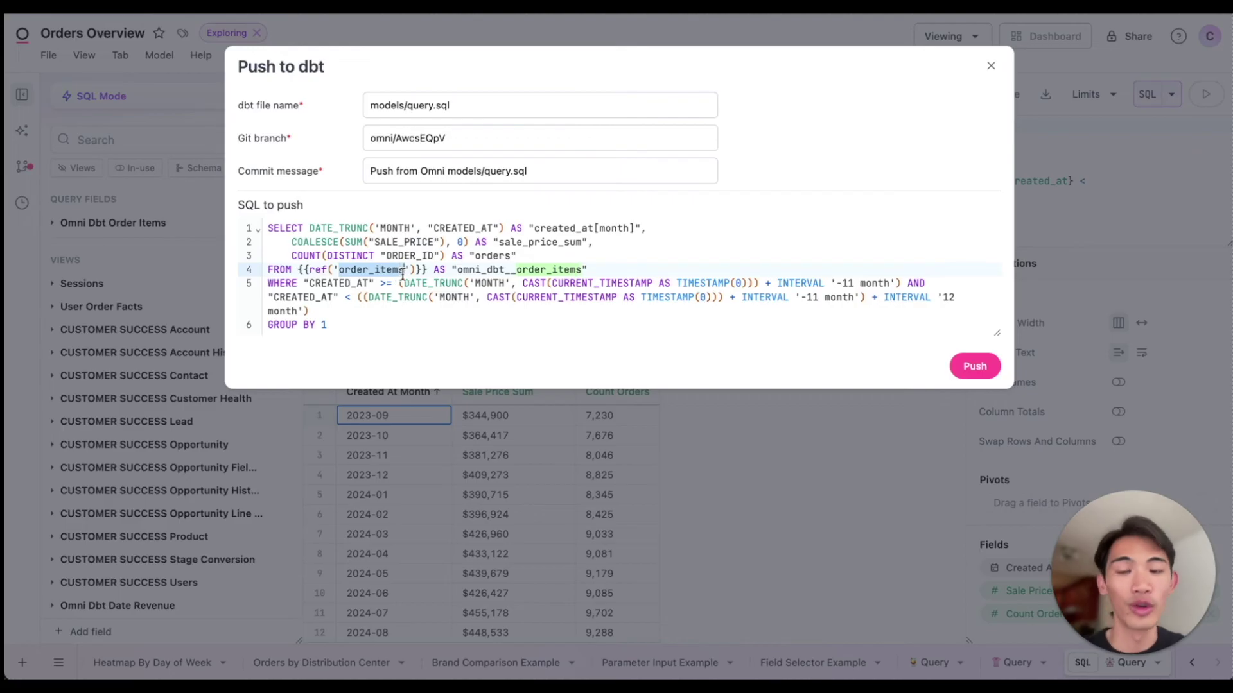
left_click(468, 271)
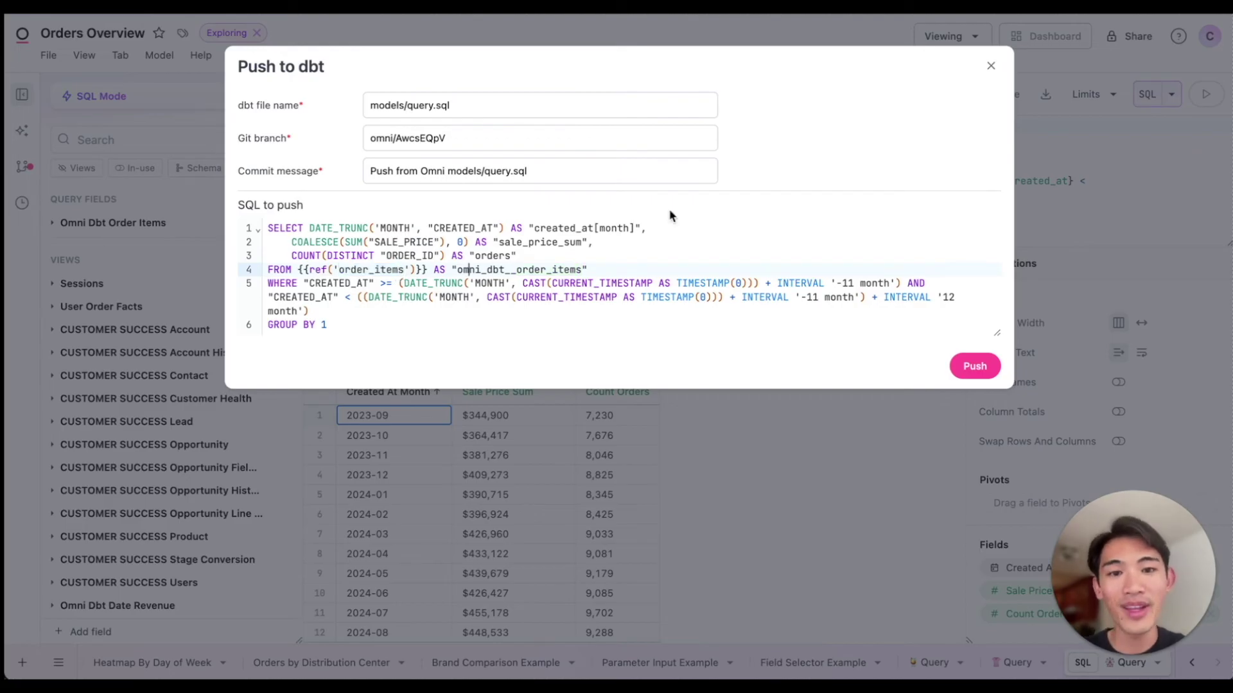
left_click(970, 368)
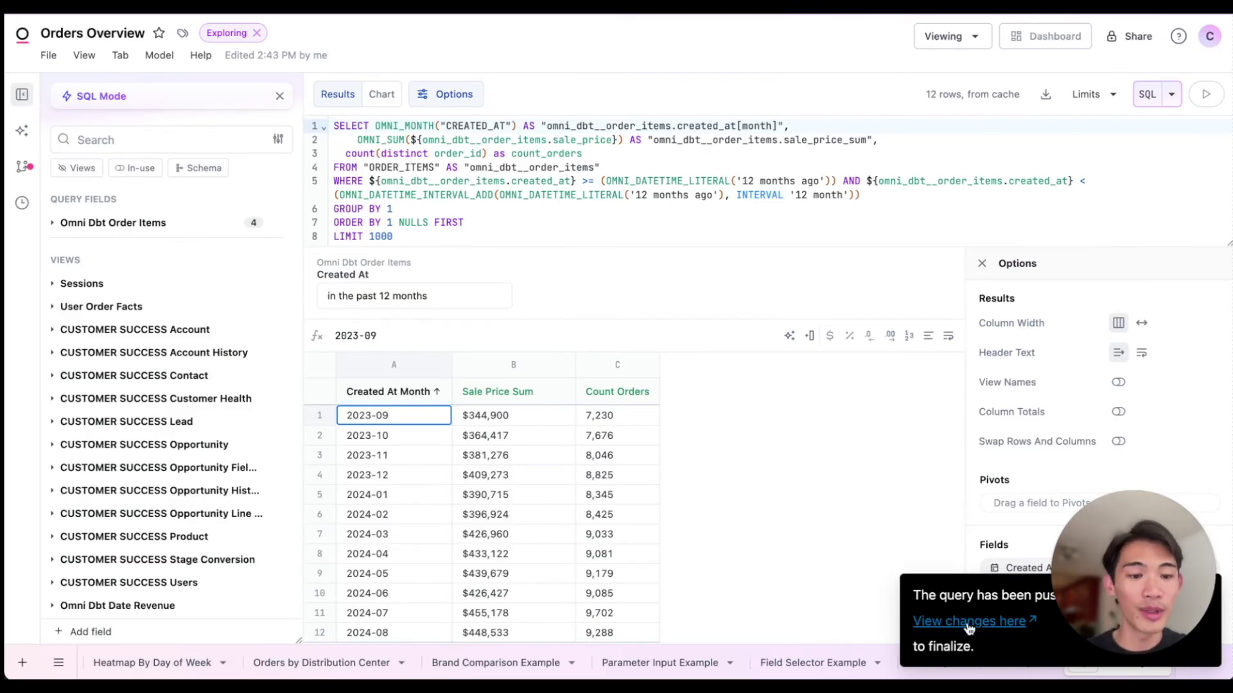
Step: Open the GitHub pull request page comparing omni/AwcsEQpV against demo, then return to Omni
left_click(967, 622)
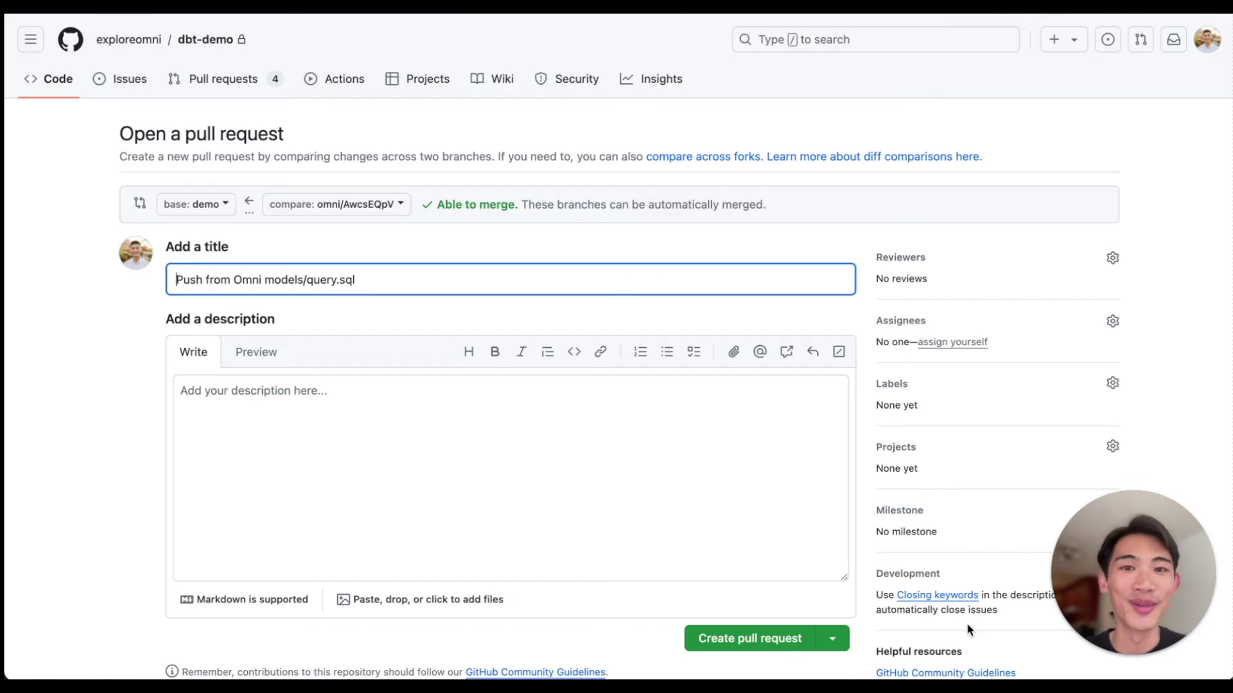
left_click(707, 206)
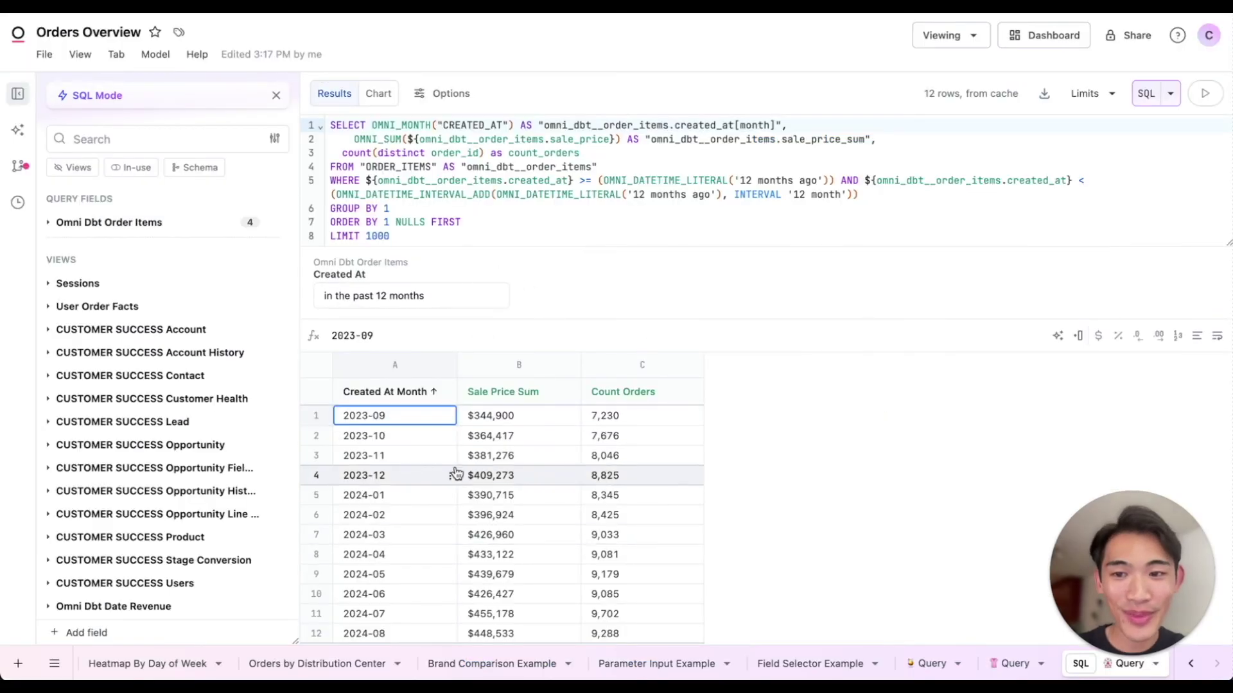
Step: Chart the query results, then check the new Query tiles on the Orders Overview dashboard
left_click(375, 96)
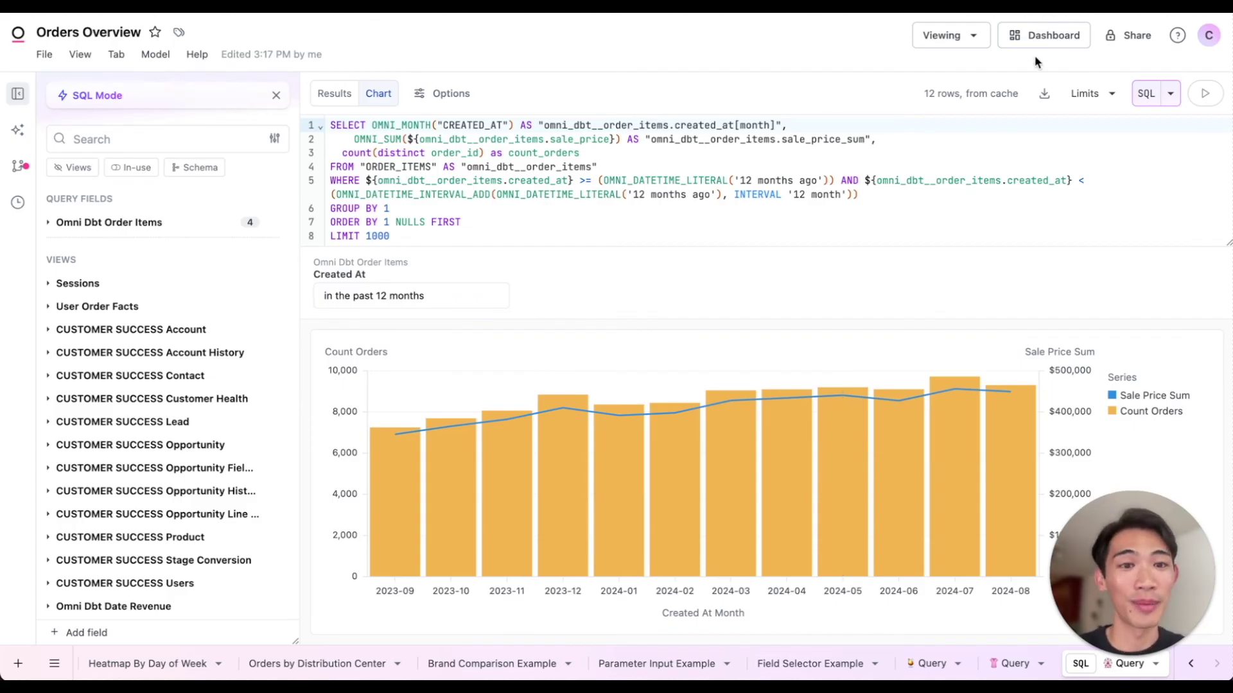
left_click(1057, 36)
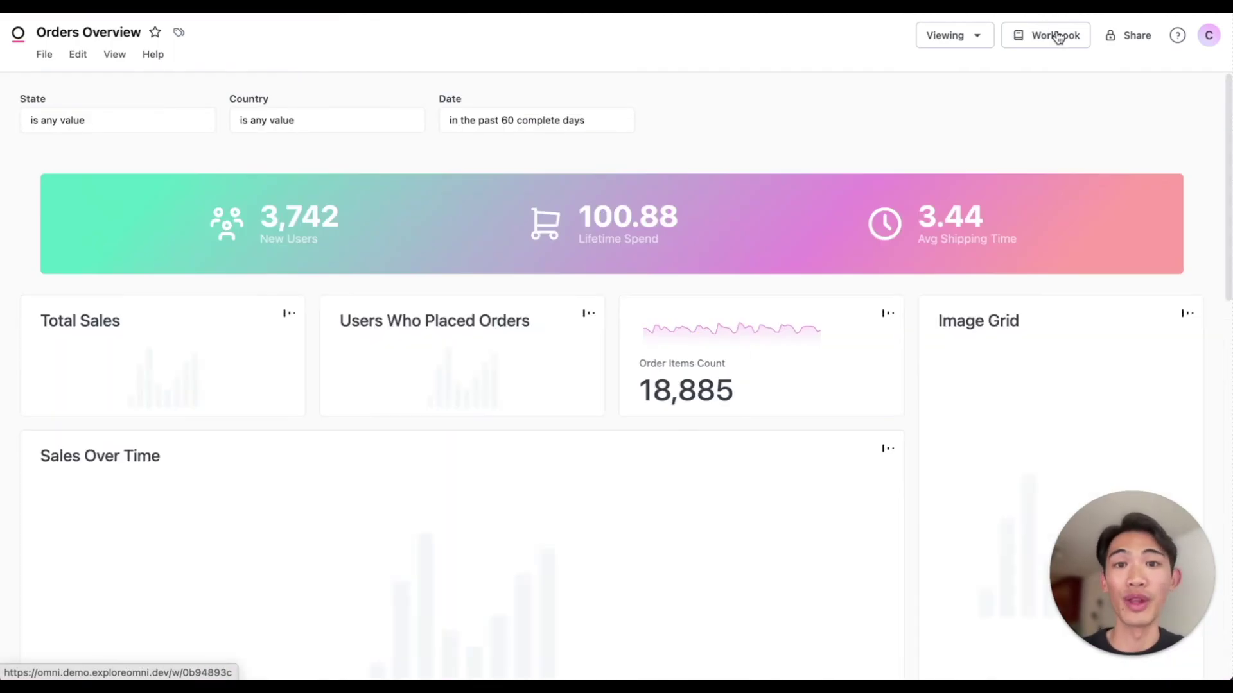
scroll(1007, 279, "down", 10)
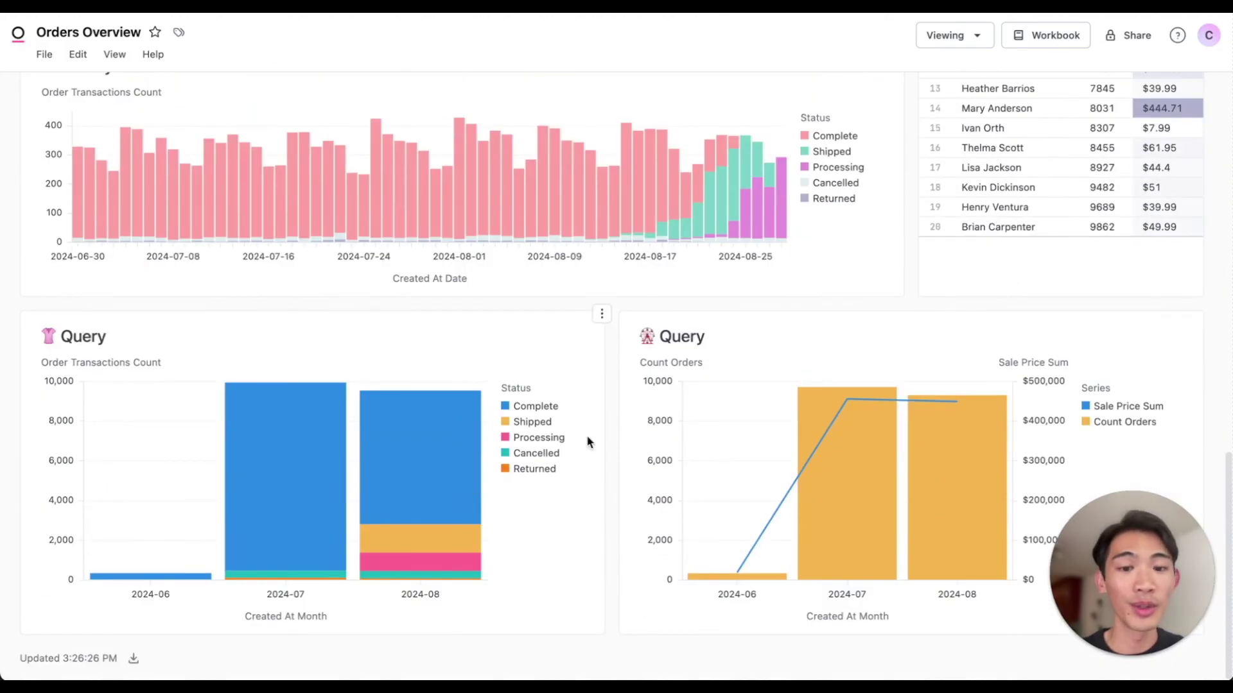
scroll(761, 530, "up", 10)
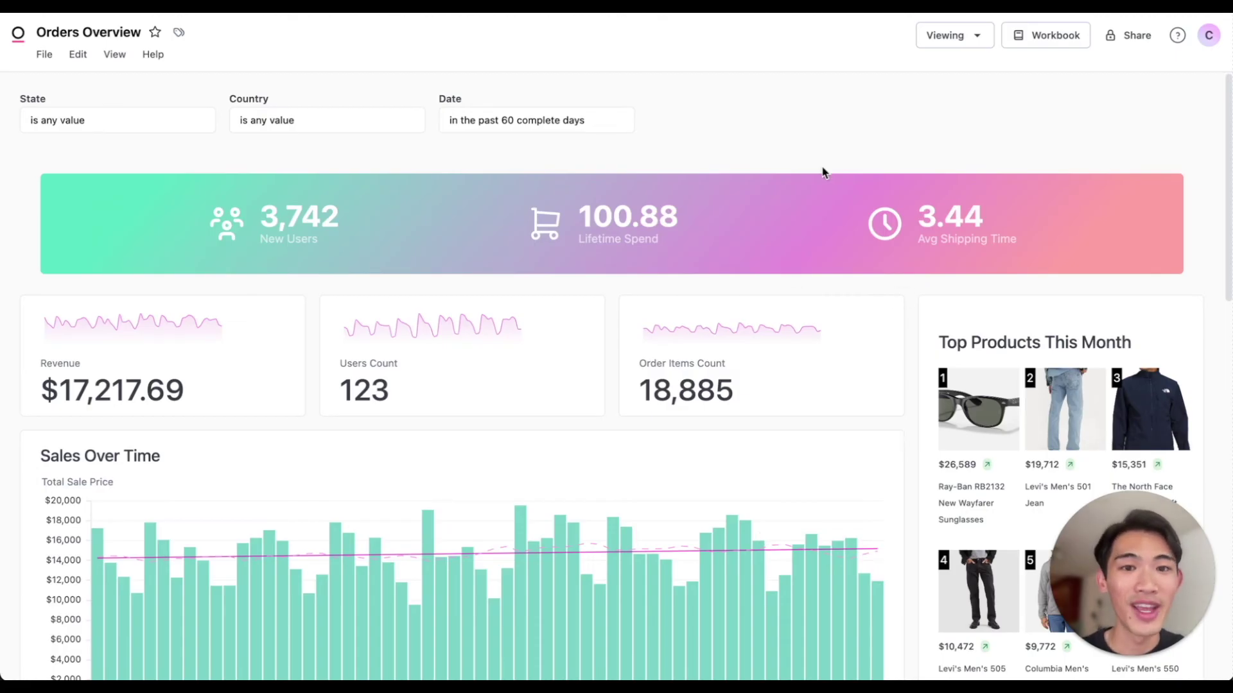
Step: Glance at the Share settings, then start a new delivery from File > Deliveries & Alerts
left_click(1127, 37)
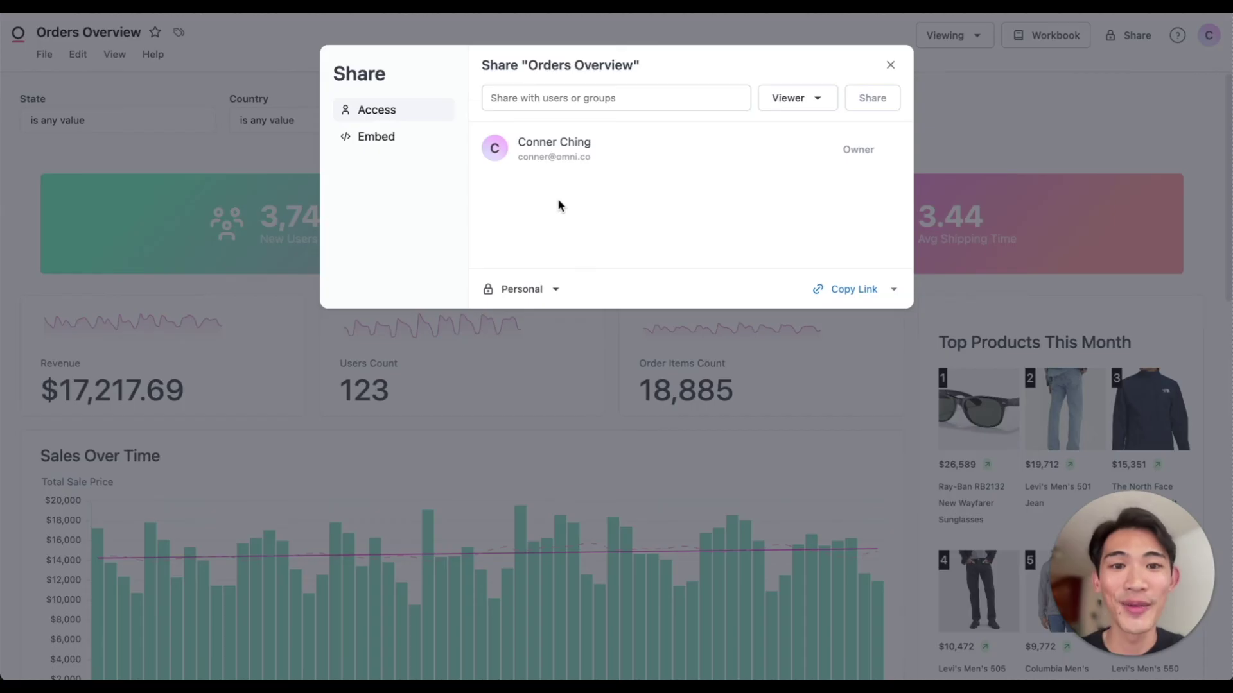
key("Escape")
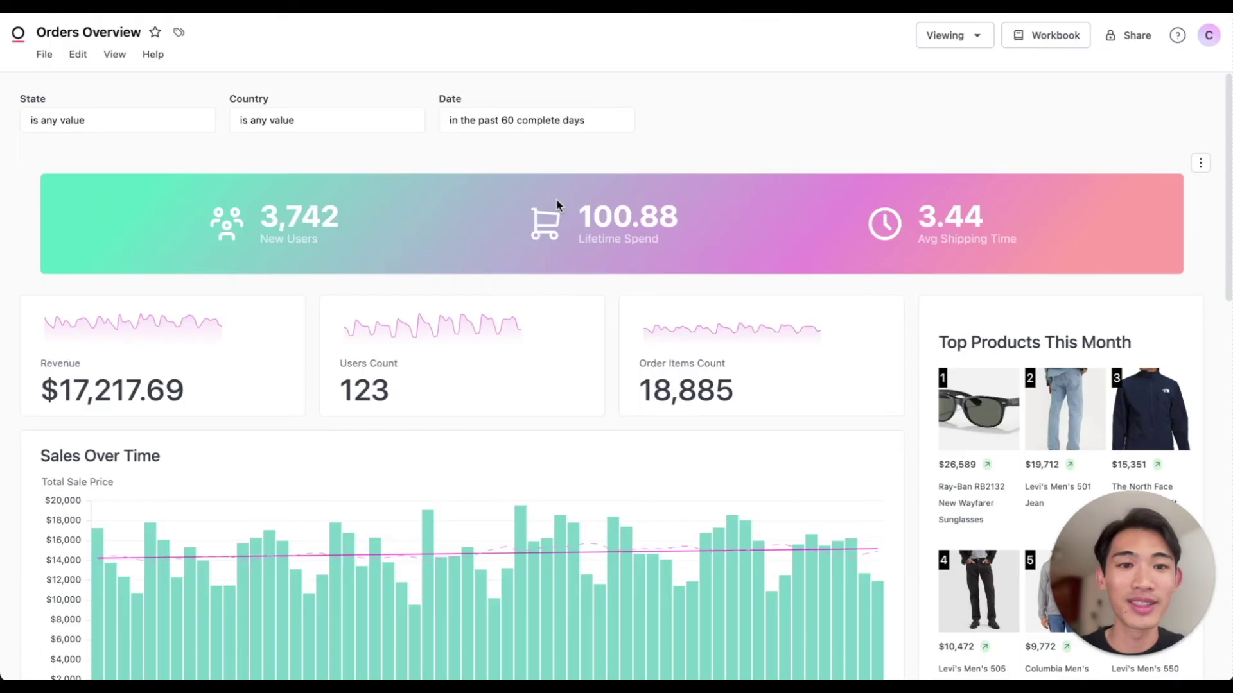
left_click(46, 57)
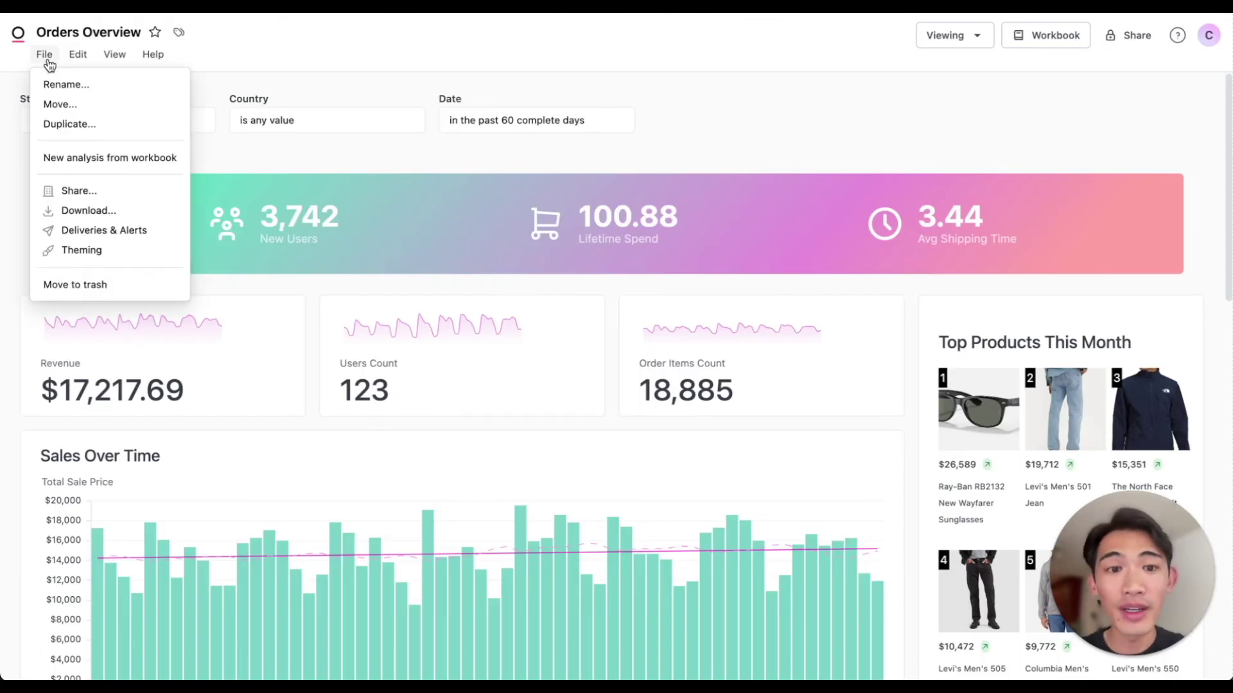
left_click(136, 230)
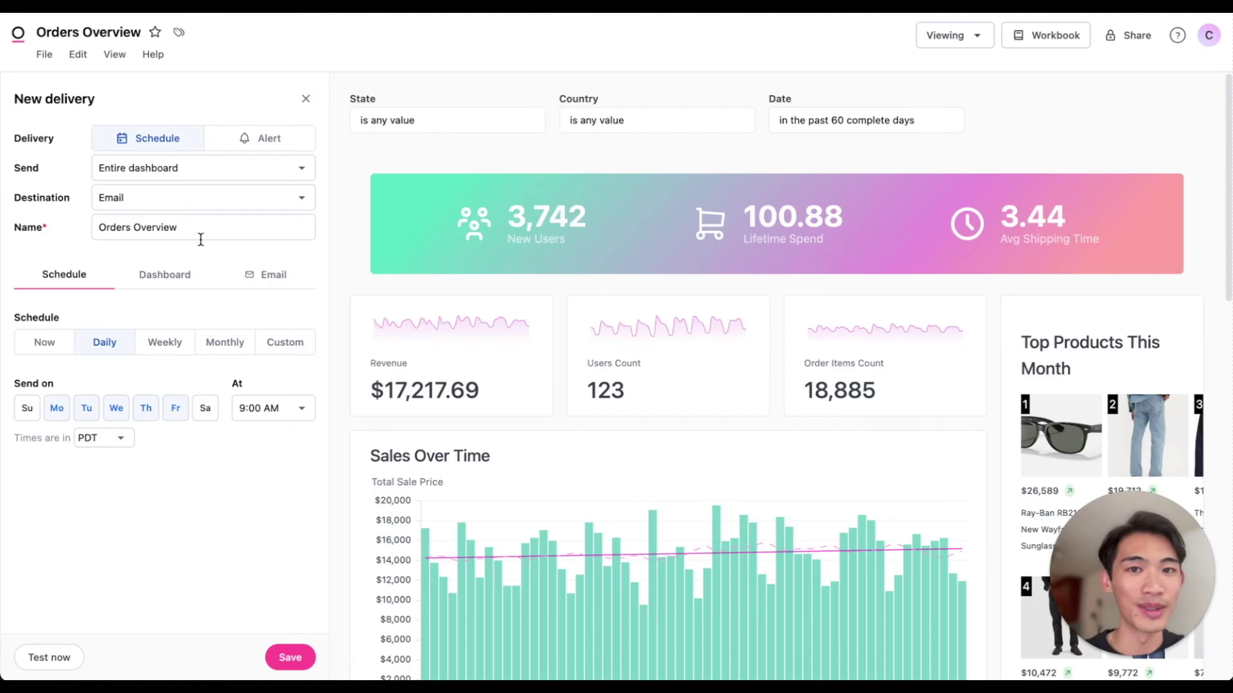
Step: Begin downloading the Total Sales tile's data, then cancel the download
left_click(550, 298)
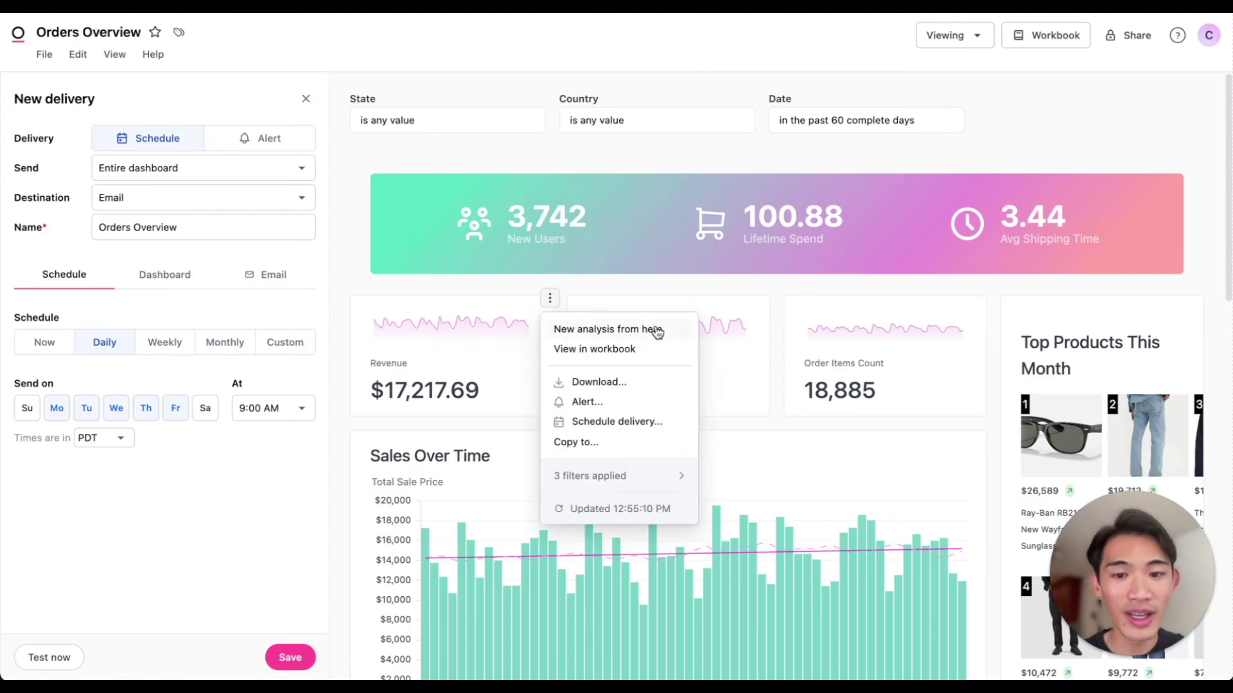
left_click(656, 390)
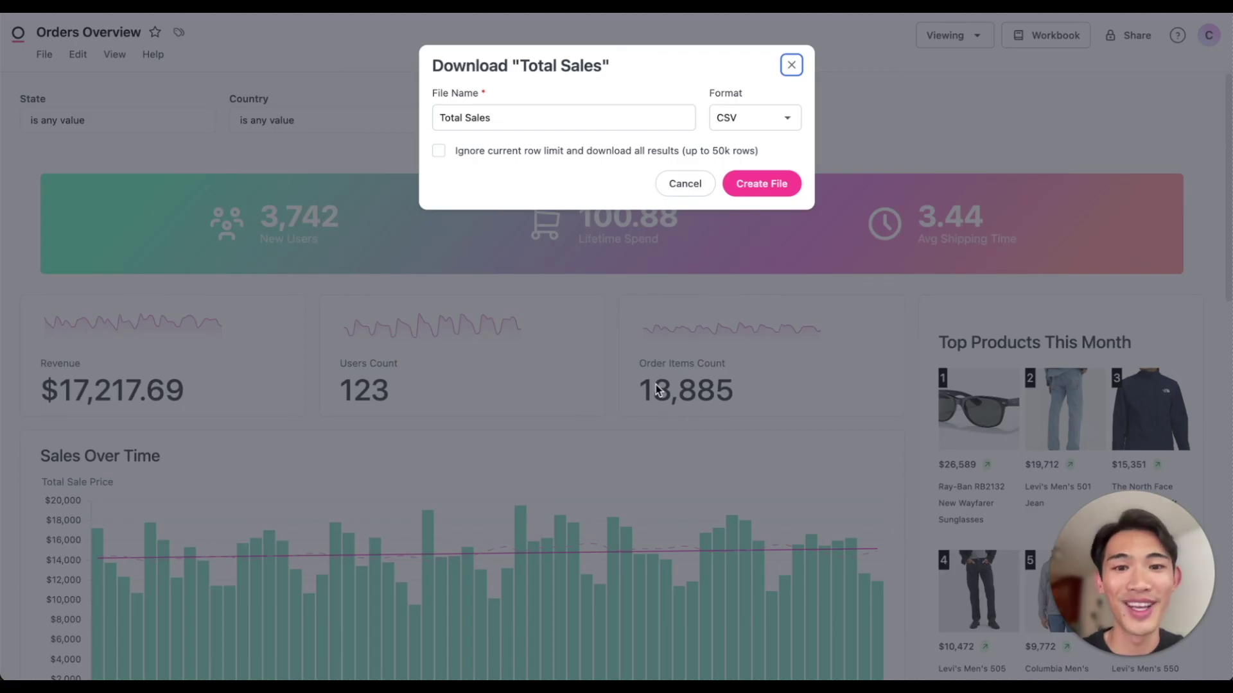
key("Escape")
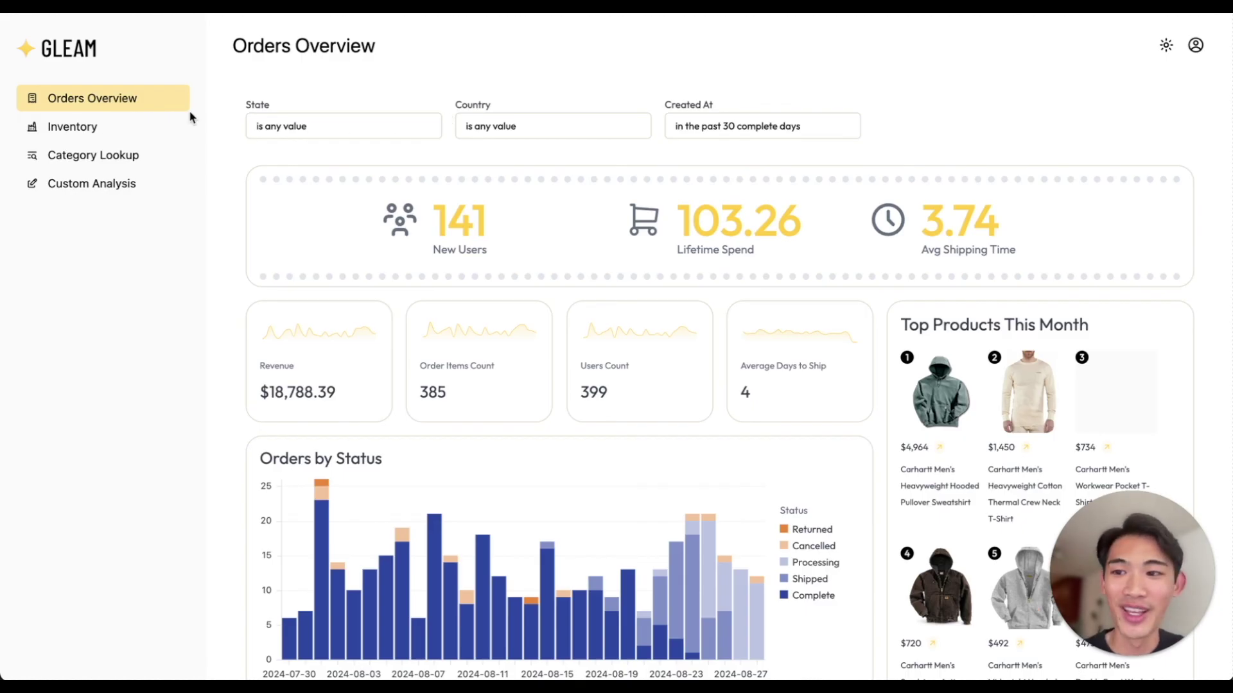
Step: Visit the Inventory and Category Lookup dashboards, then open the Custom Analysis page in Gleam
left_click(161, 128)
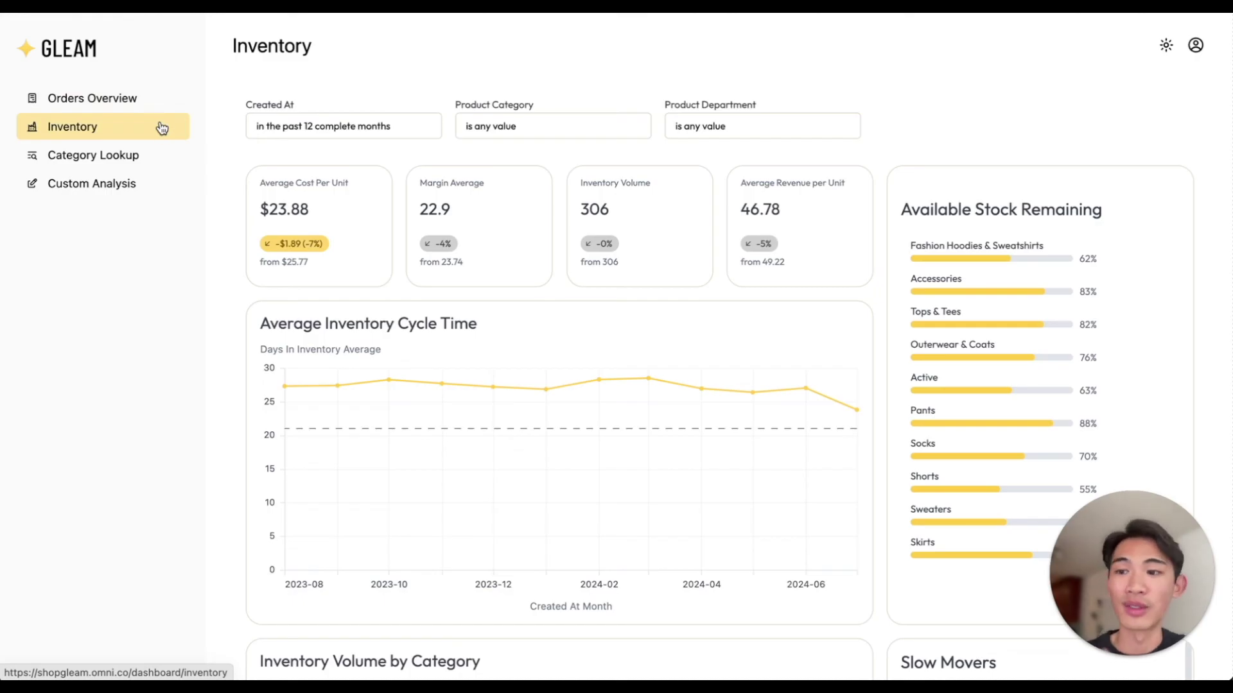
left_click(147, 163)
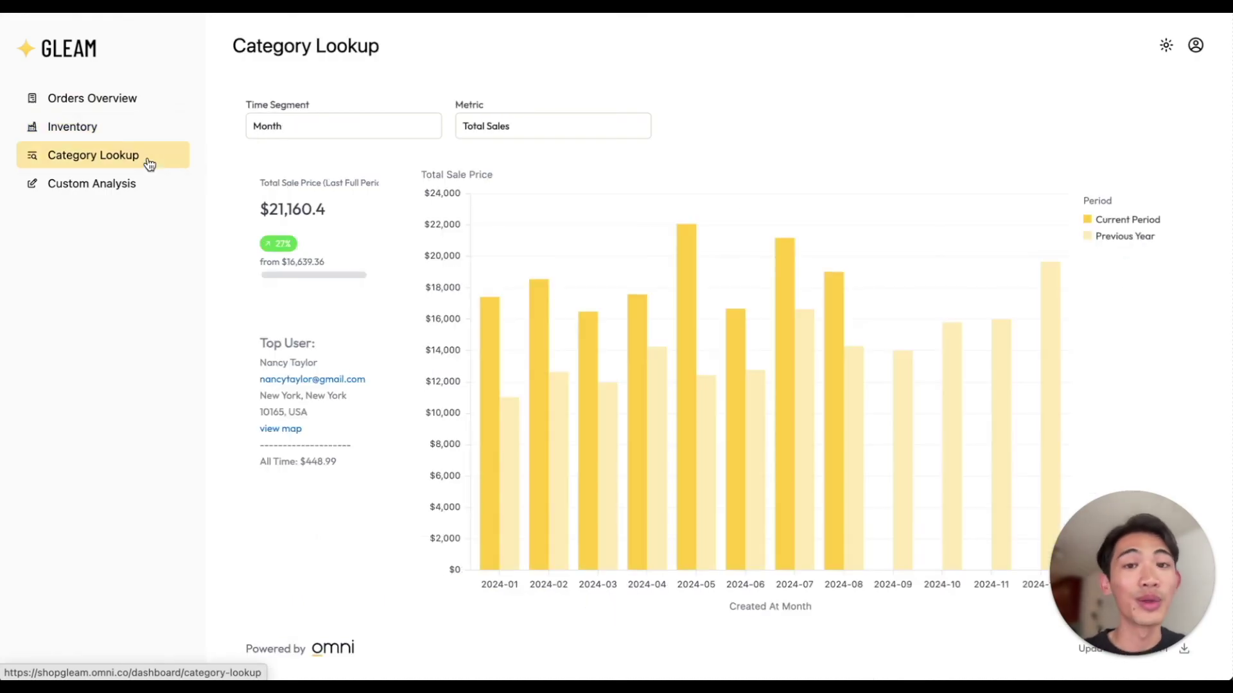
left_click(137, 187)
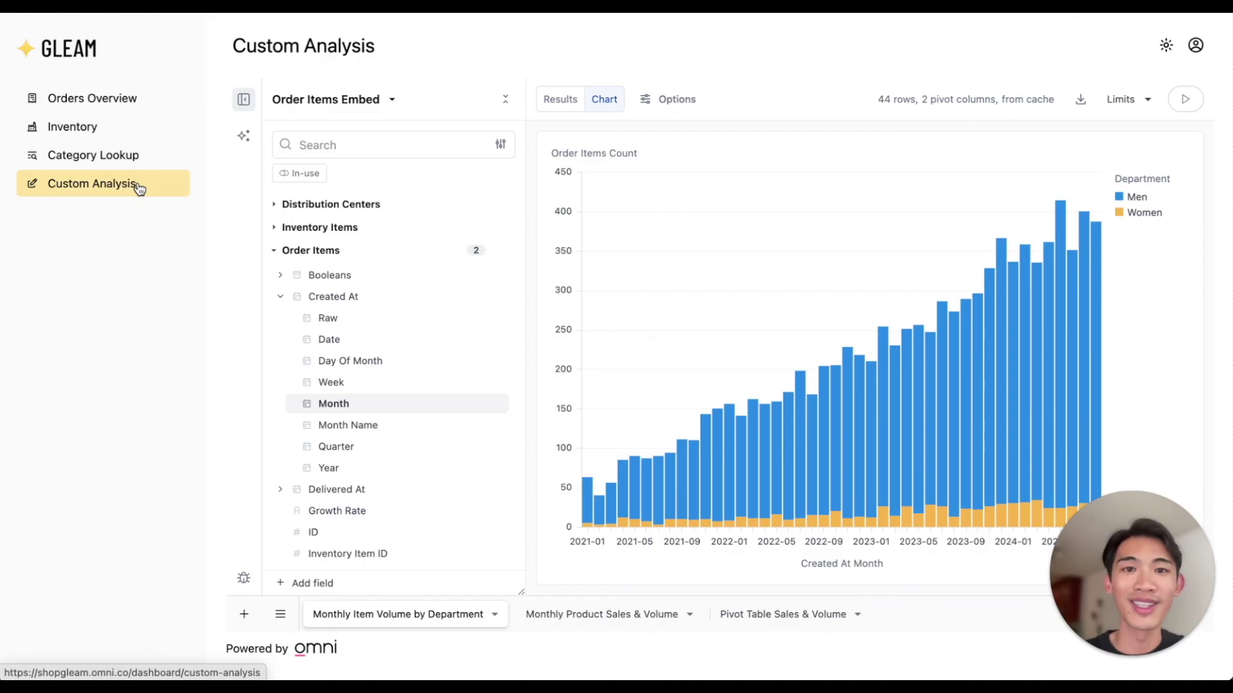